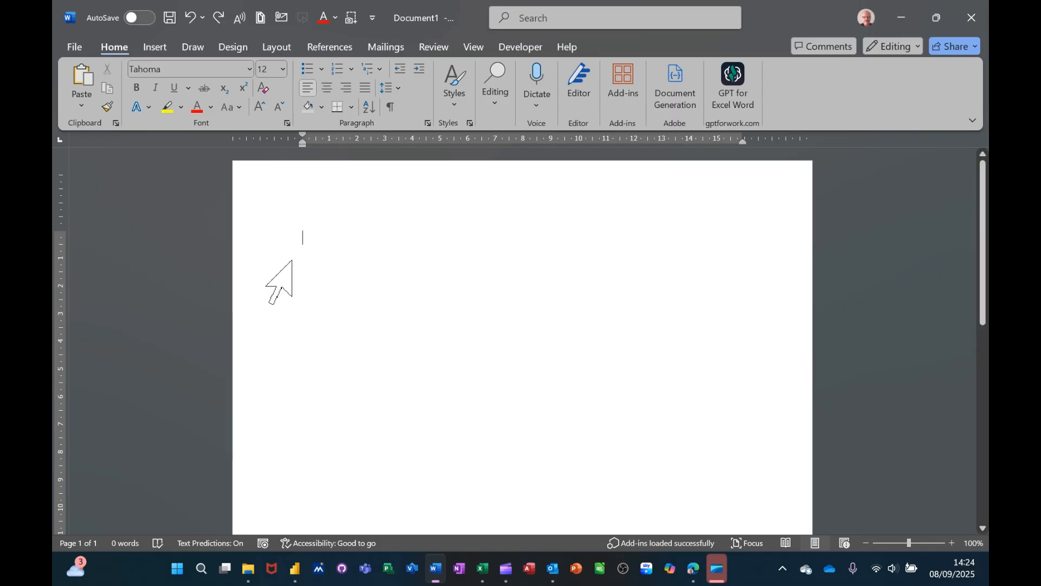
Step: Insert a table with four columns and four rows at the start of the blank document
left_click(155, 48)
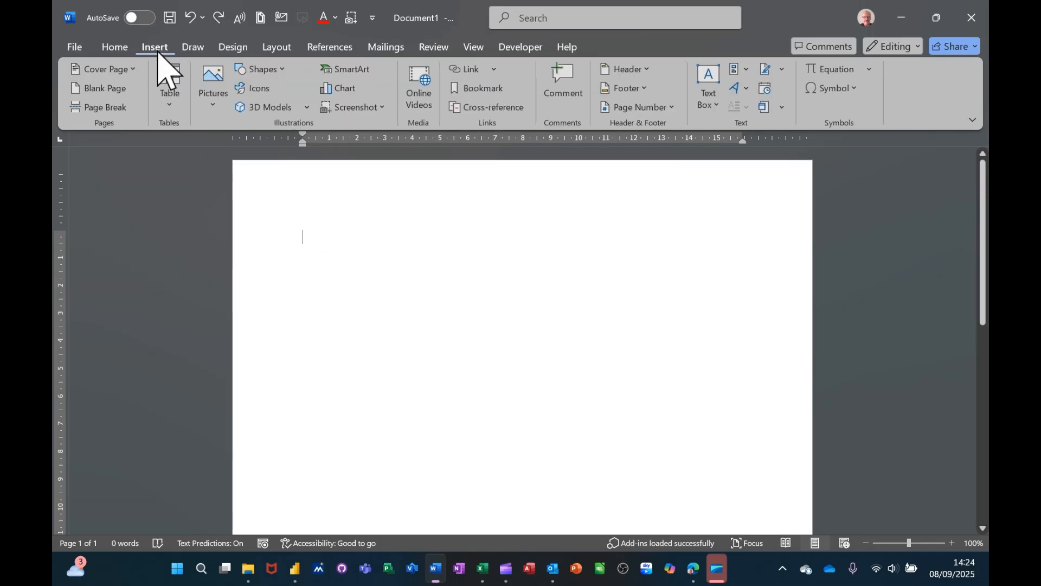
left_click(169, 103)
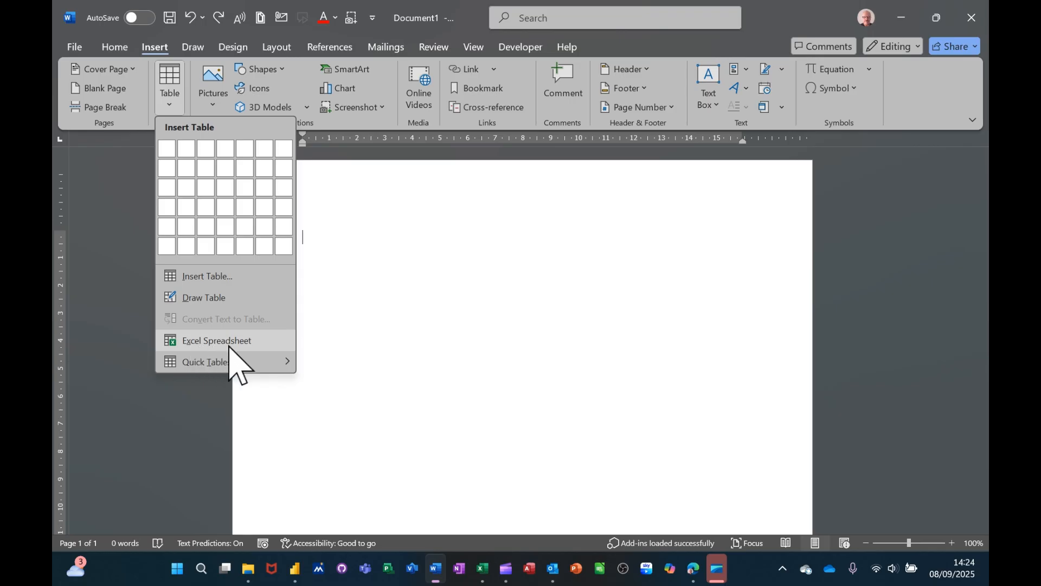
left_click(223, 362)
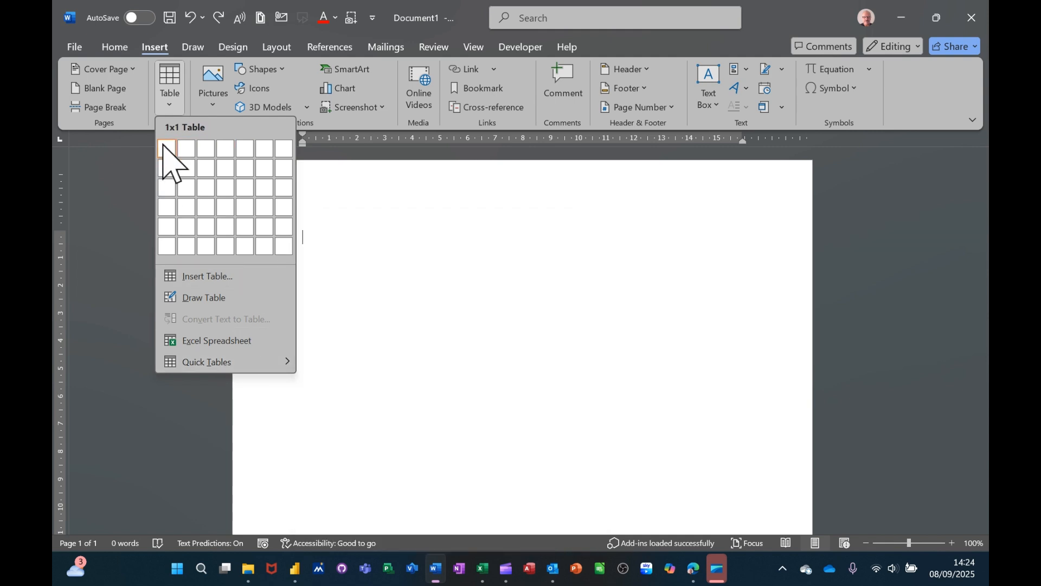
left_click(220, 201)
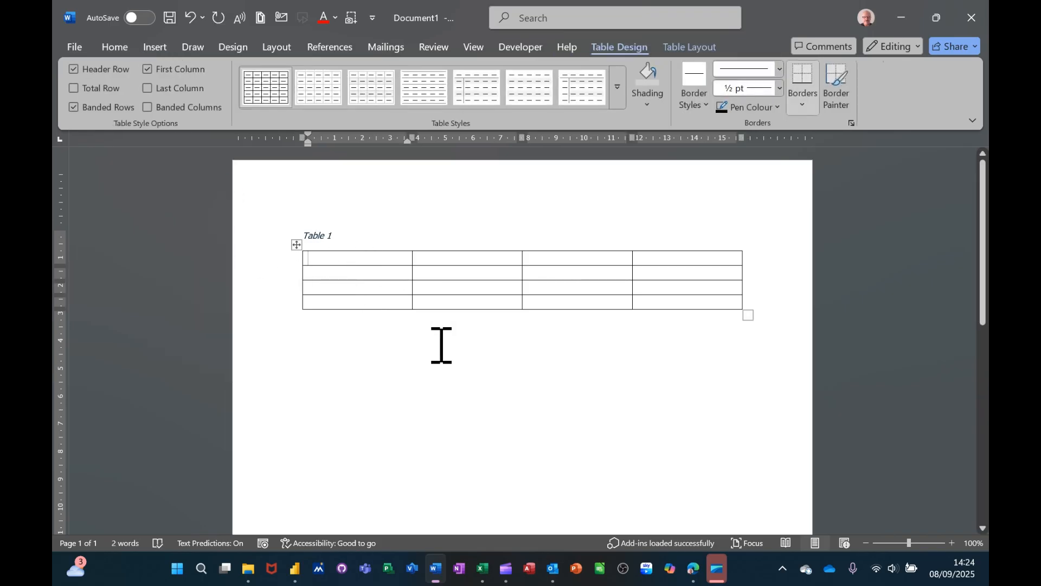
Step: Enter the headings Name, Dept, Salary and Tel in the first row and add a new row at the table's end
type("Name ")
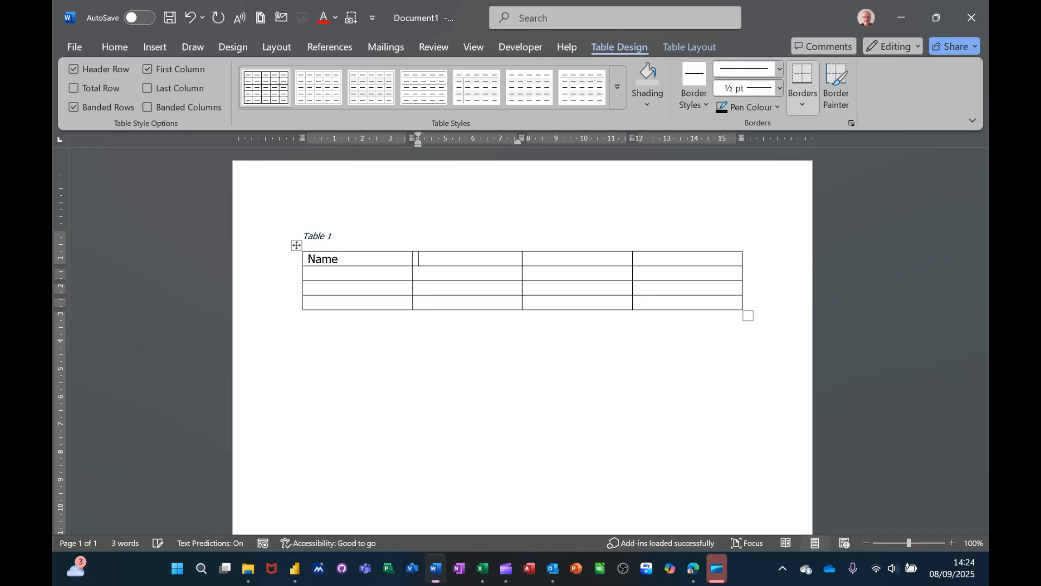
type("Dept ")
type("Salary")
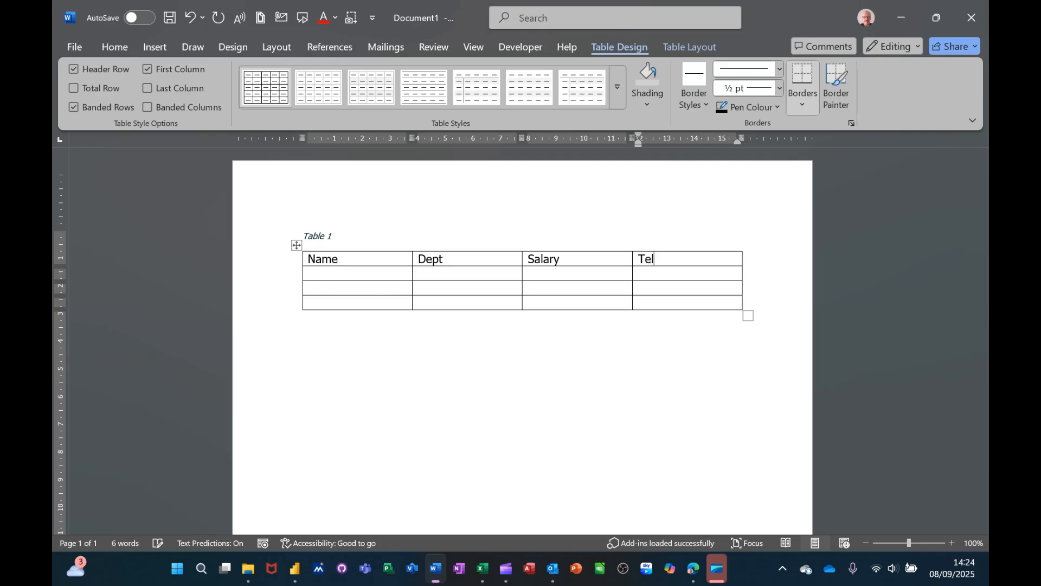
left_click(322, 273)
key("Tab")
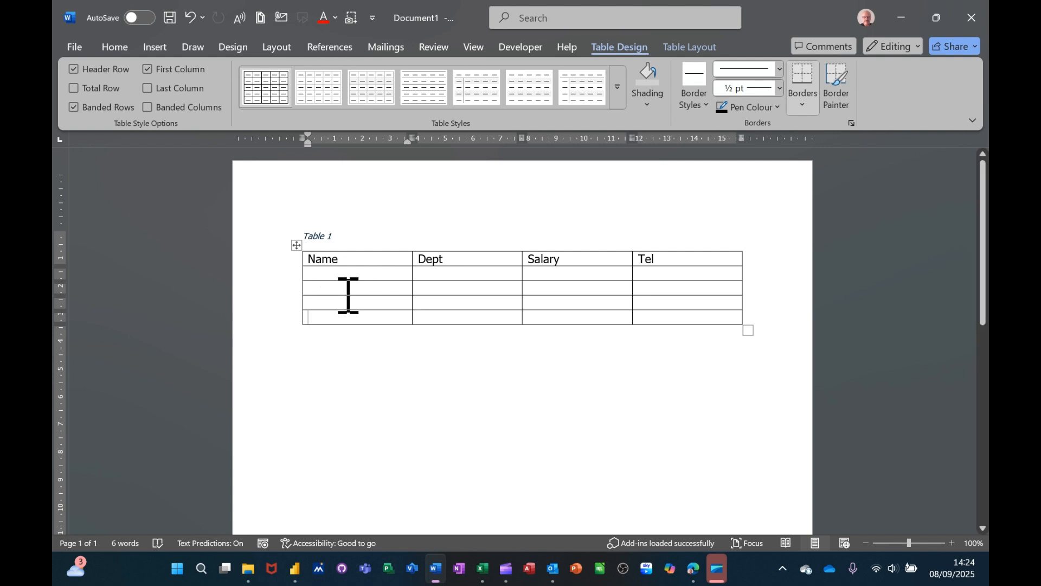
Step: Shade the table's header row with the lightest dark-blue theme colour and centre its text
left_click(271, 258)
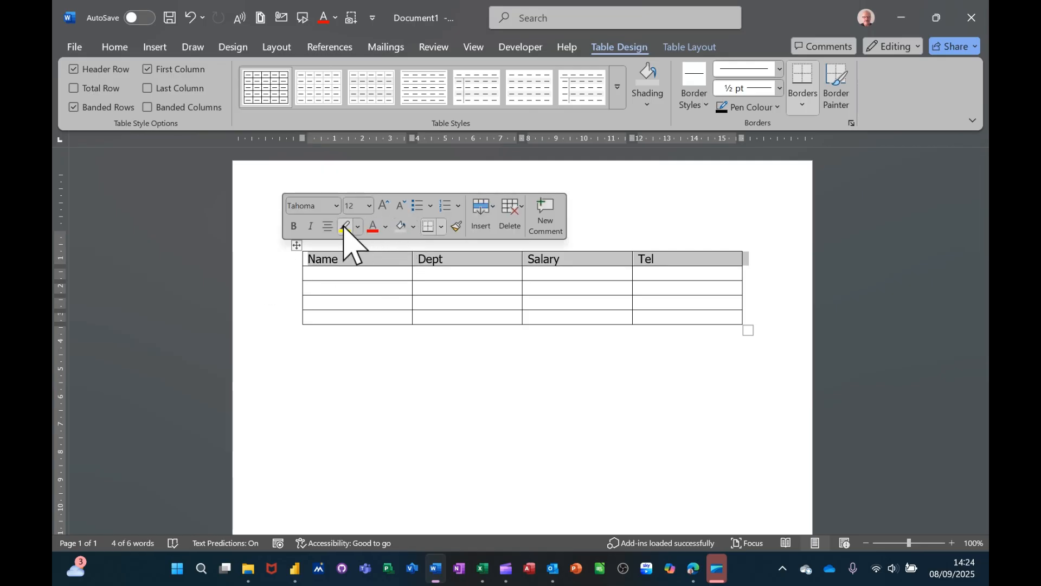
left_click(414, 226)
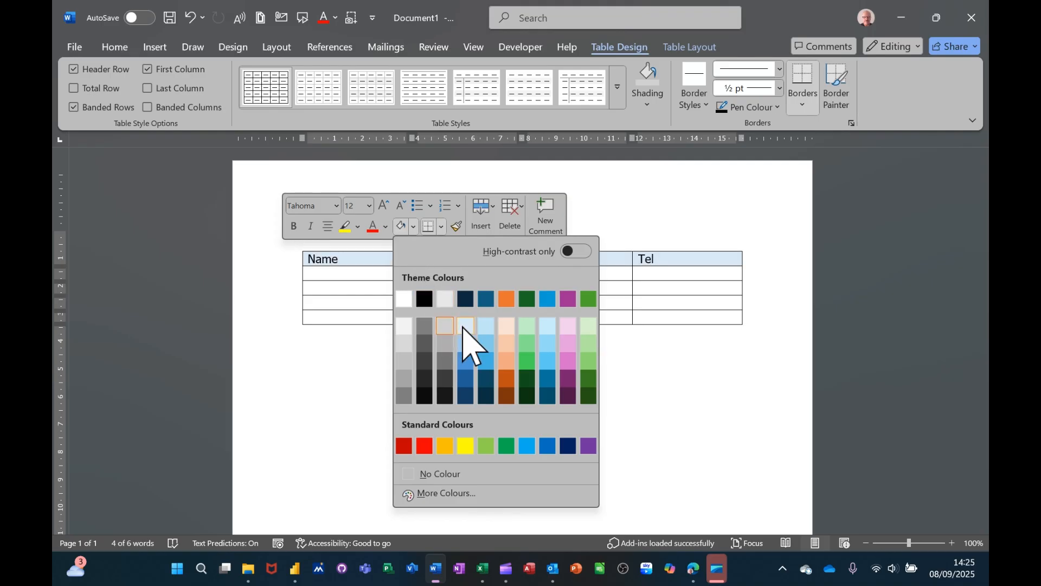
left_click(465, 326)
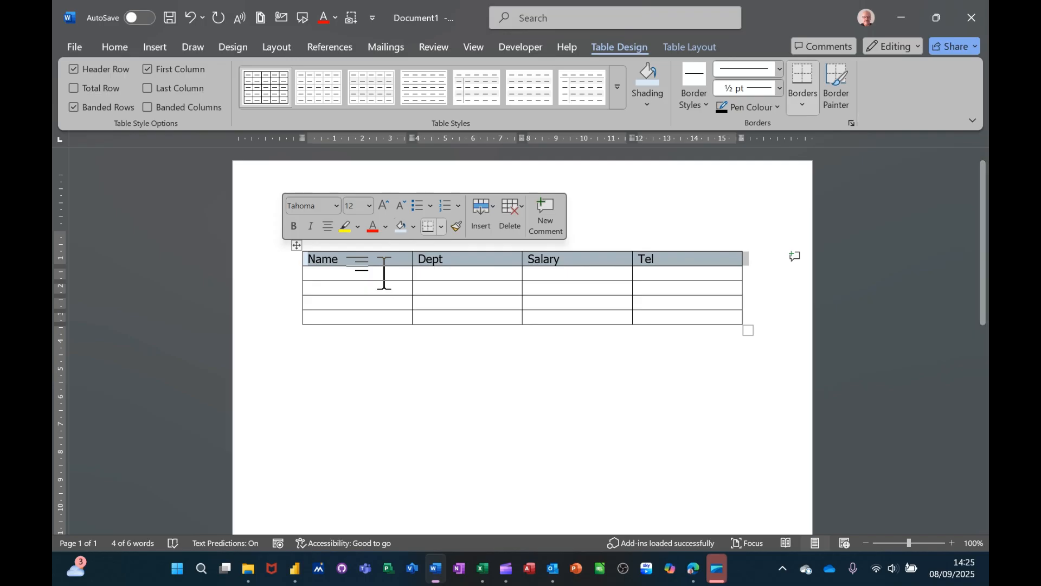
key("ctrl+e")
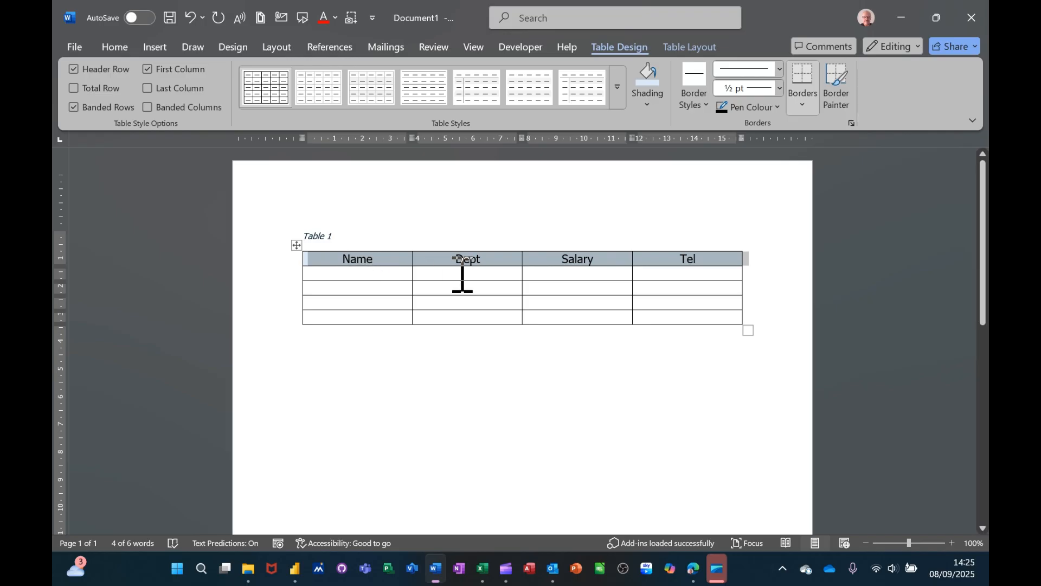
Step: Enter three employees' first names in the Name column, one per row below the header
left_click(334, 276)
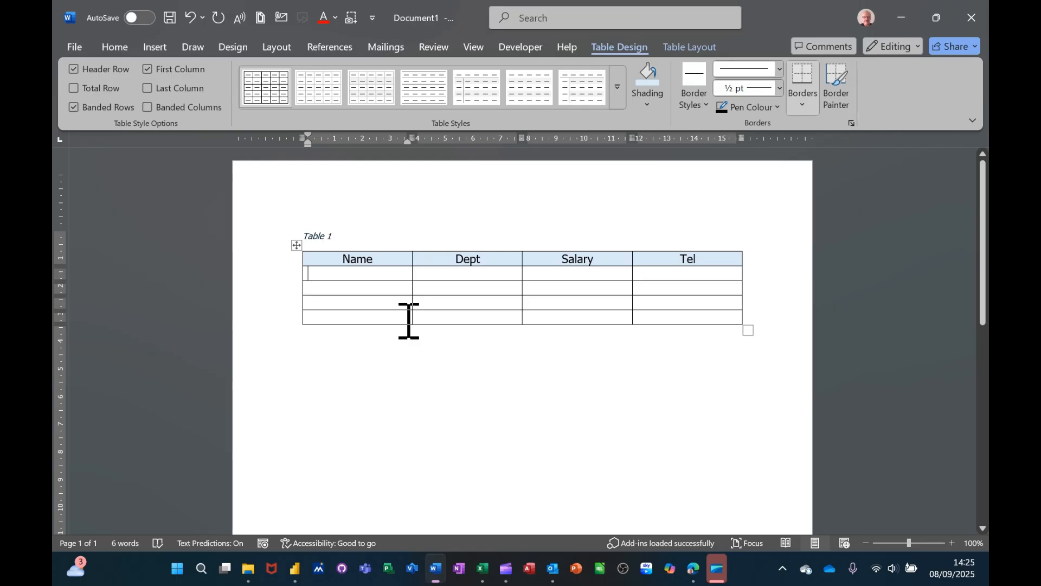
type("Steve")
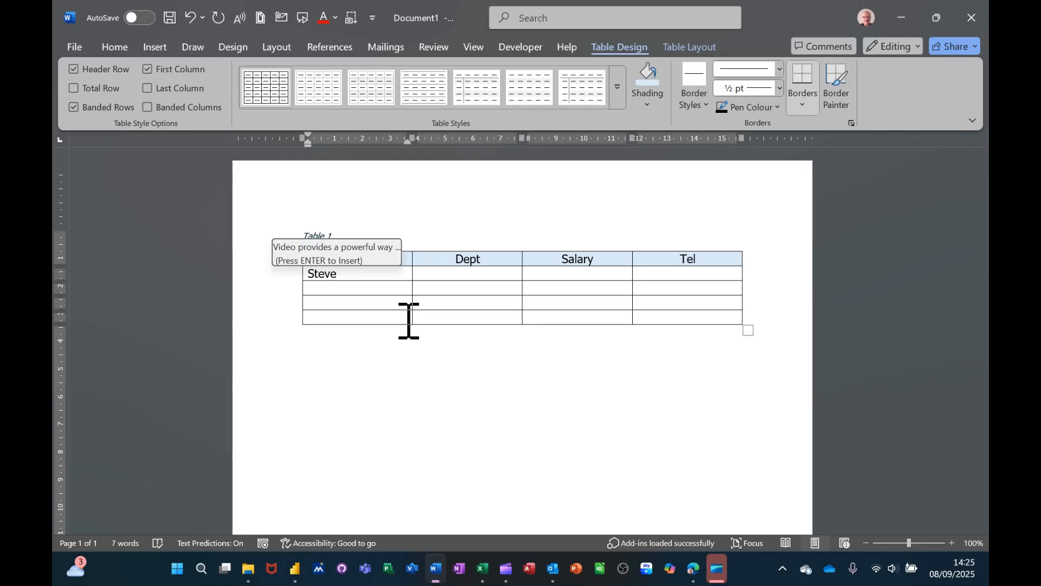
key("Down")
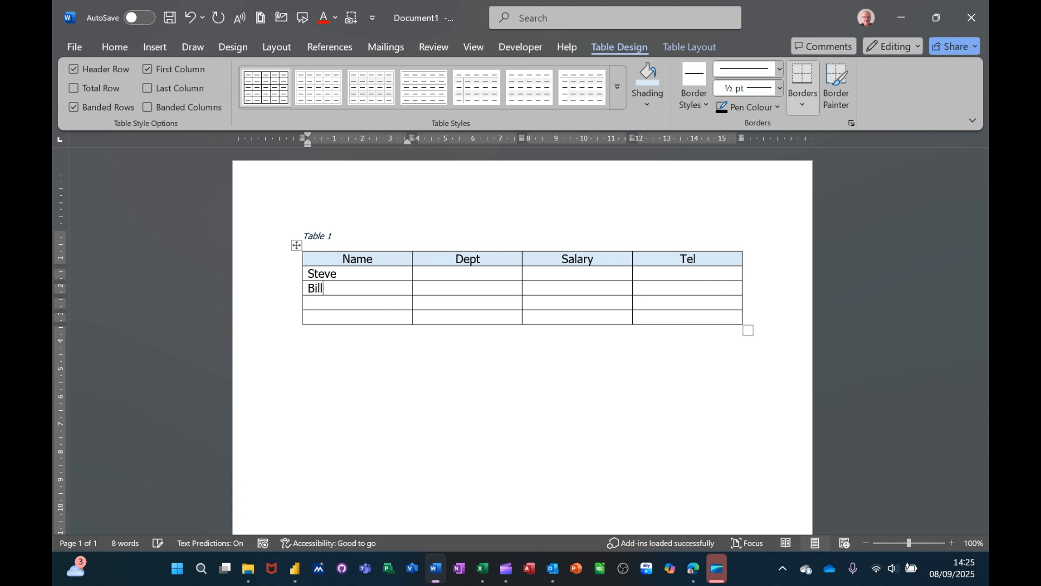
type("en")
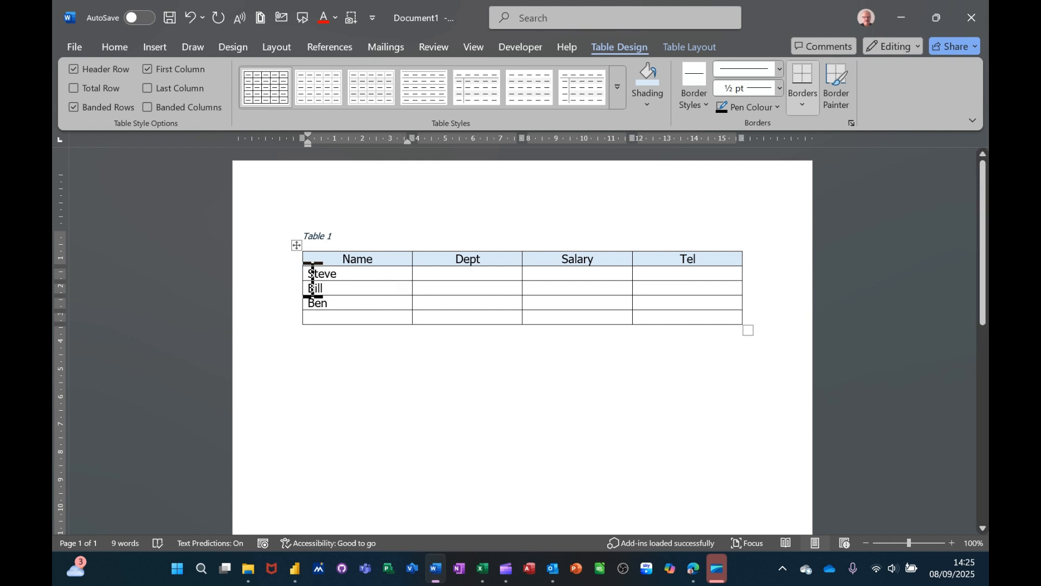
Step: Fill in the Dept column for the three people with Sales, HR and HR
left_click(435, 277)
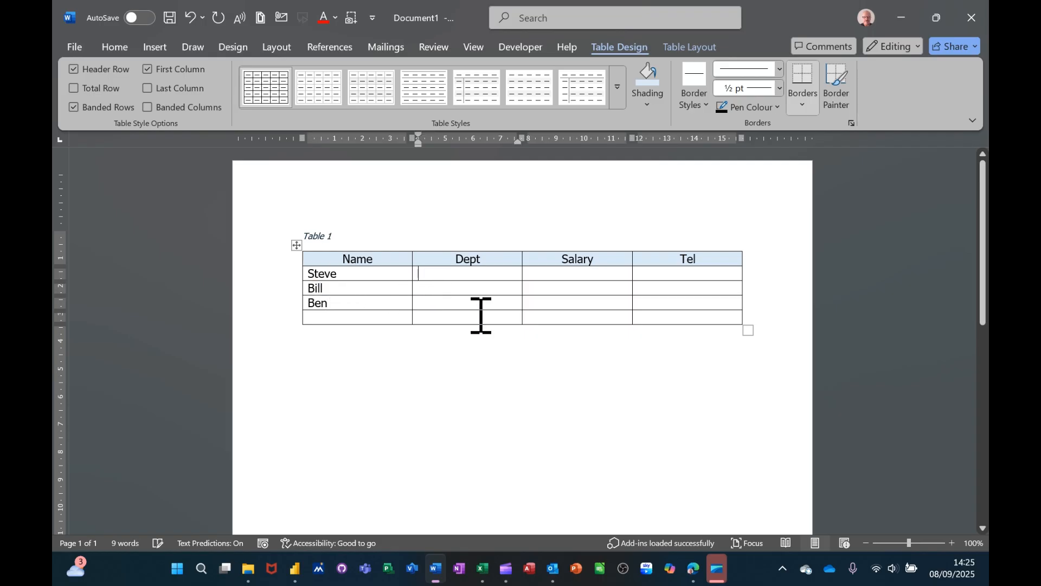
type("Sales")
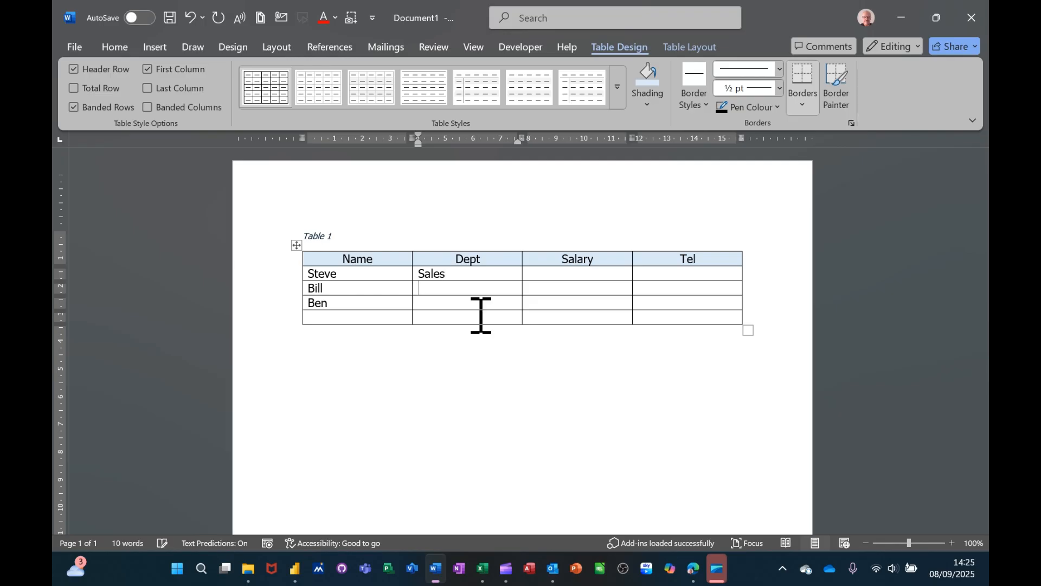
type("H")
type("H")
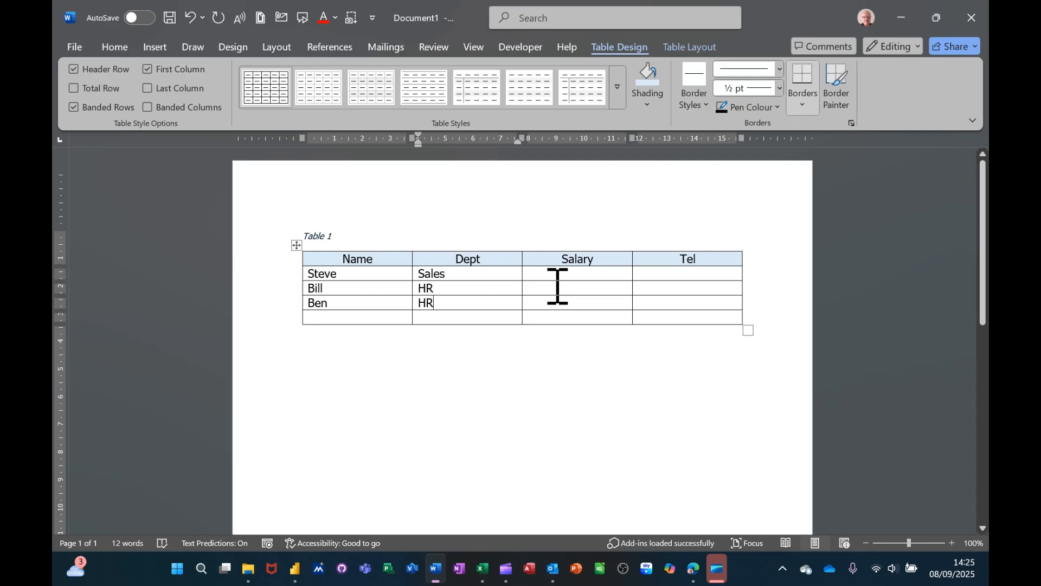
Step: Enter a salary of £34,000 in the first data row and copy it to the two rows below
left_click(563, 276)
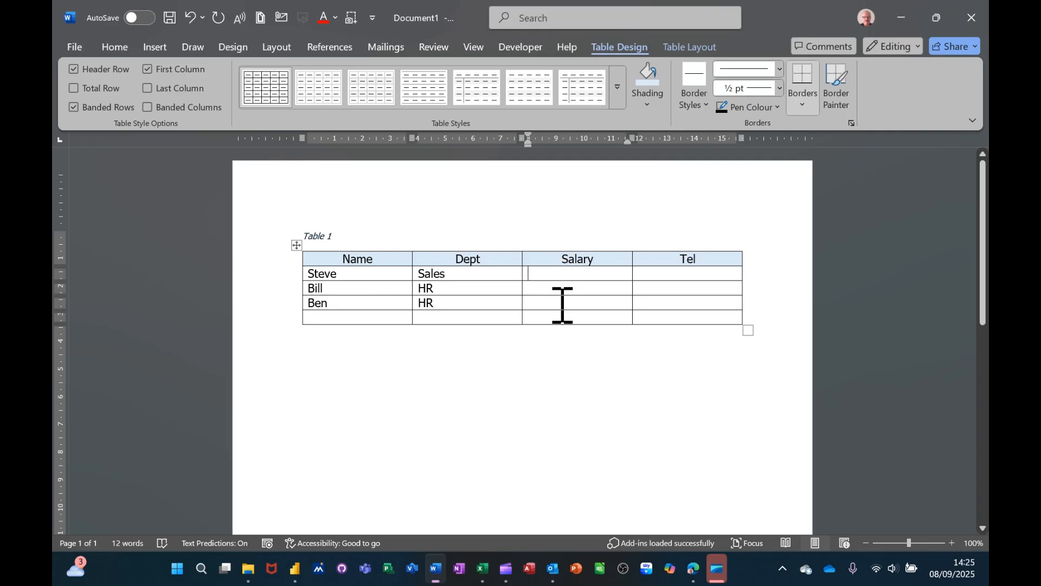
type("£34,000")
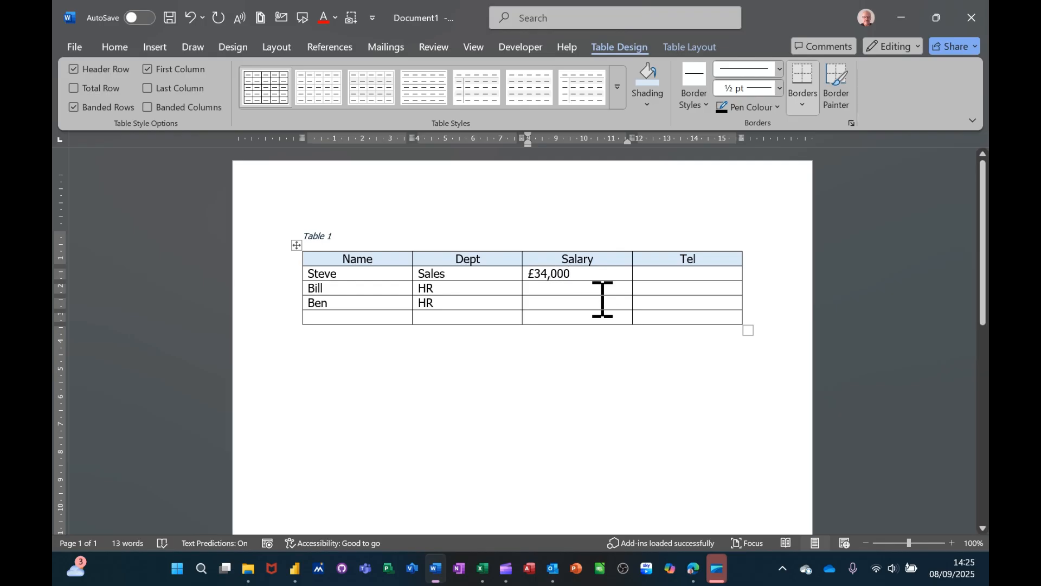
left_click_drag(588, 271, 547, 302)
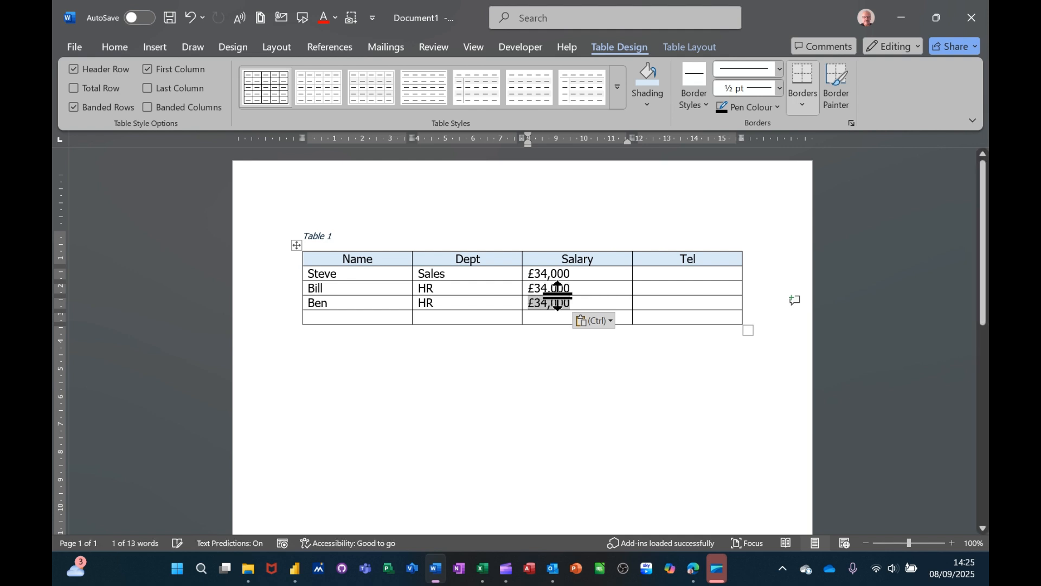
Step: Enter a telephone number for each of the three people in the Tel column
left_click(667, 277)
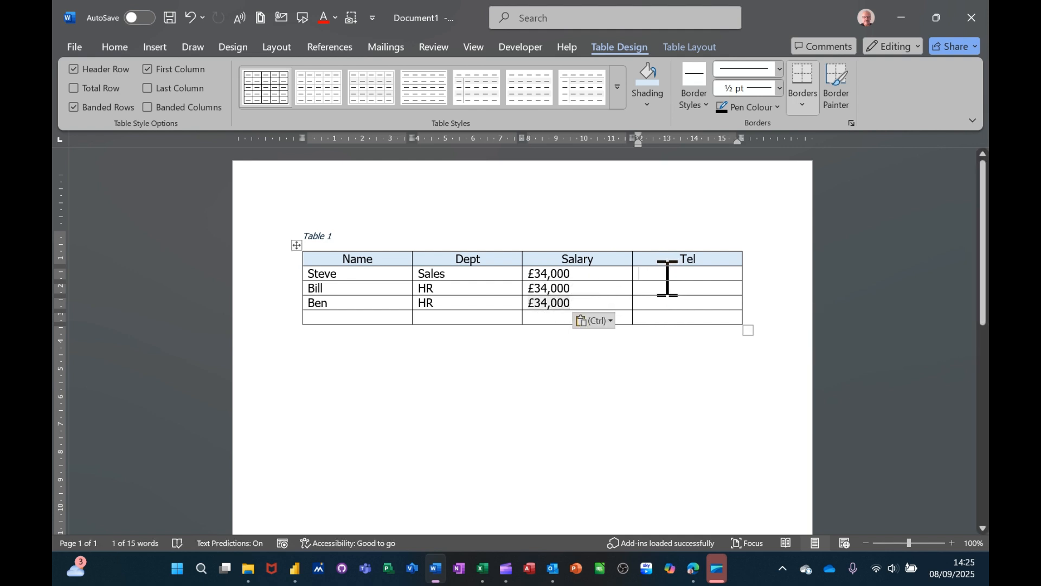
type("111")
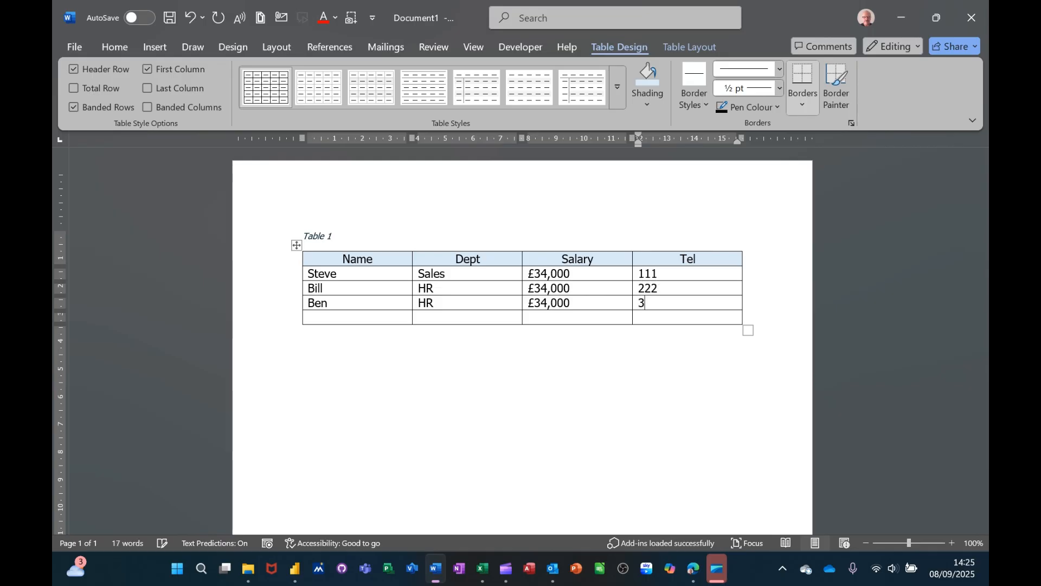
left_click(349, 318)
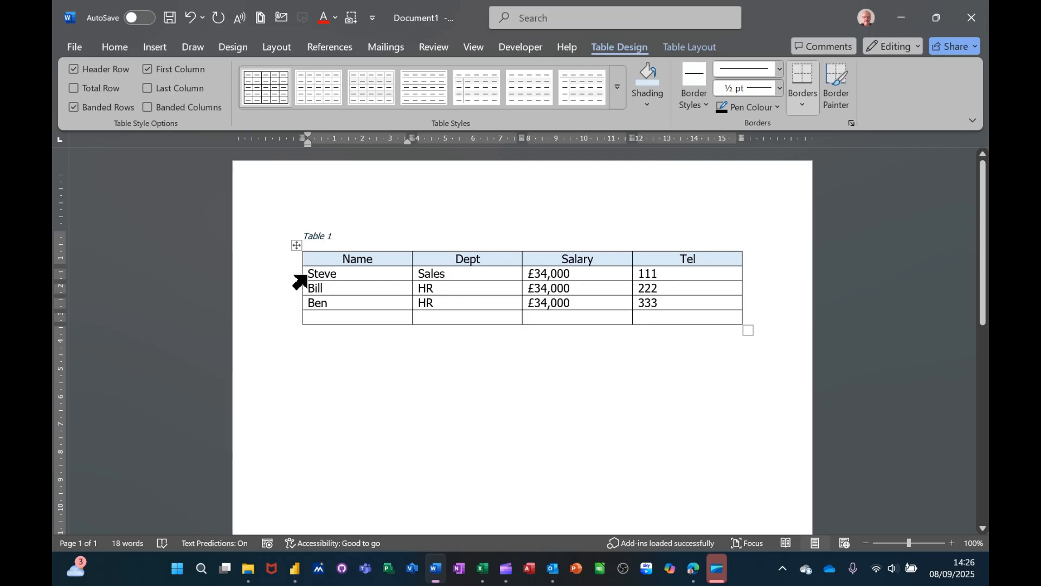
Step: Apply automatic numbering to the three names in the Name column
left_click_drag(312, 269, 353, 302)
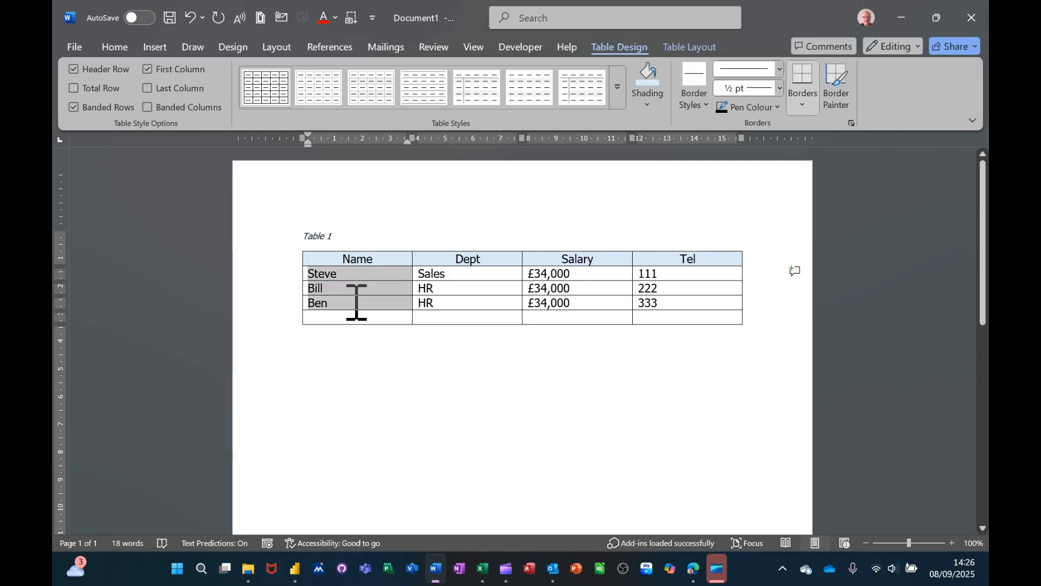
left_click(118, 47)
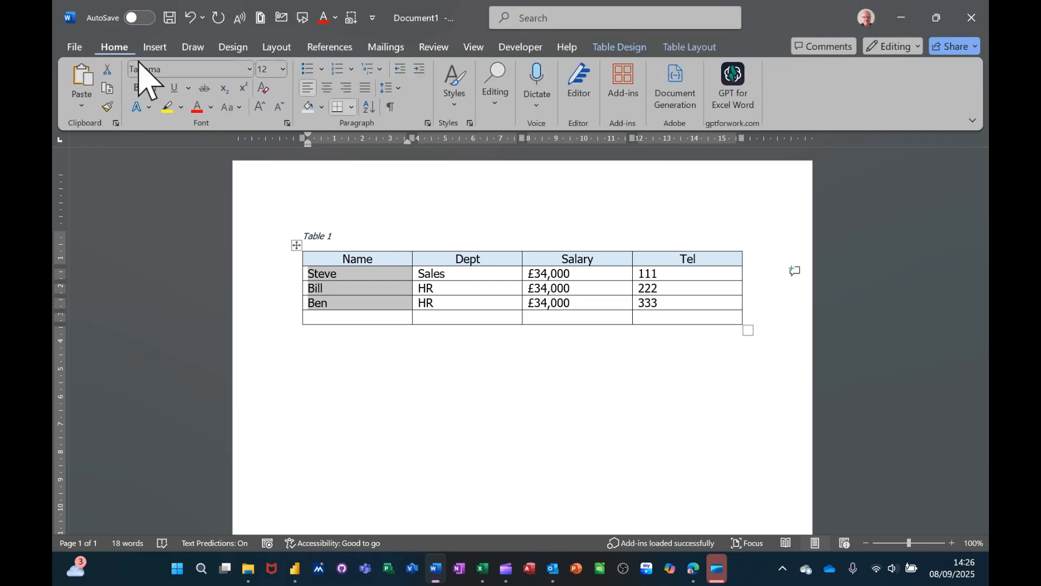
left_click(336, 69)
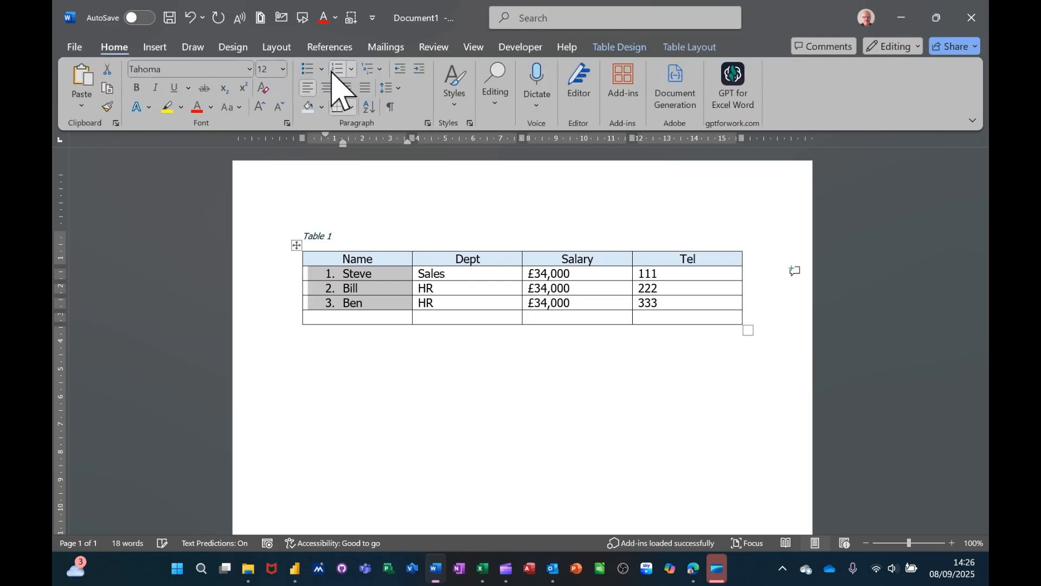
left_click(466, 287)
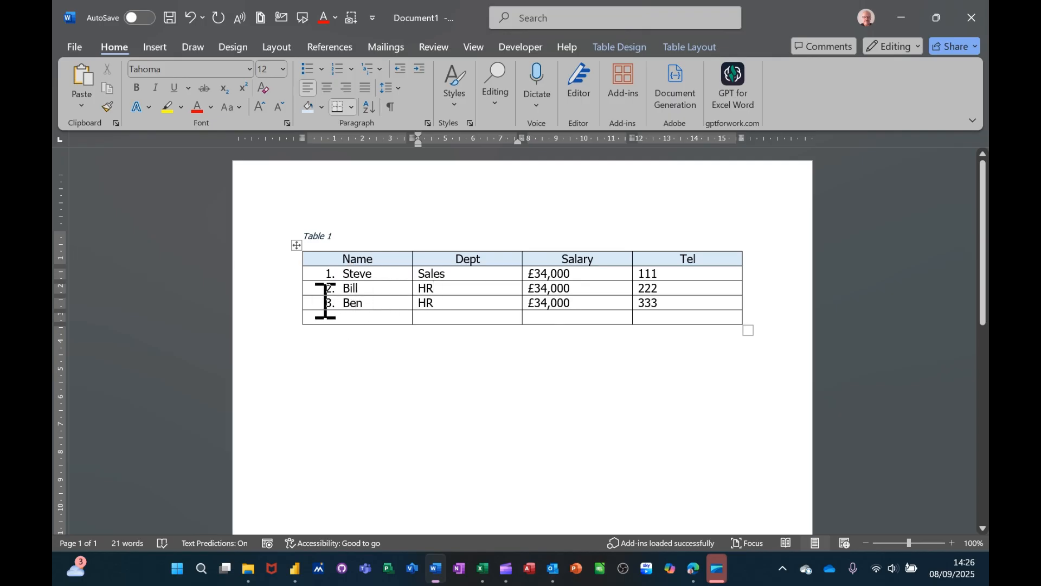
Step: Move the third numbered row directly below the header row, and repeat with the row that takes third place
left_click(283, 303)
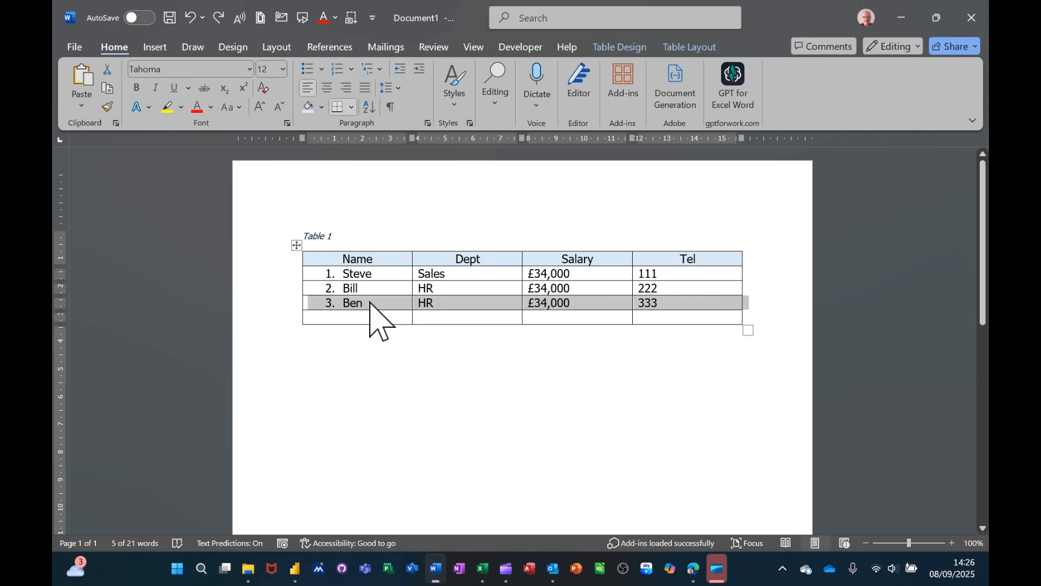
left_click_drag(370, 304, 368, 281)
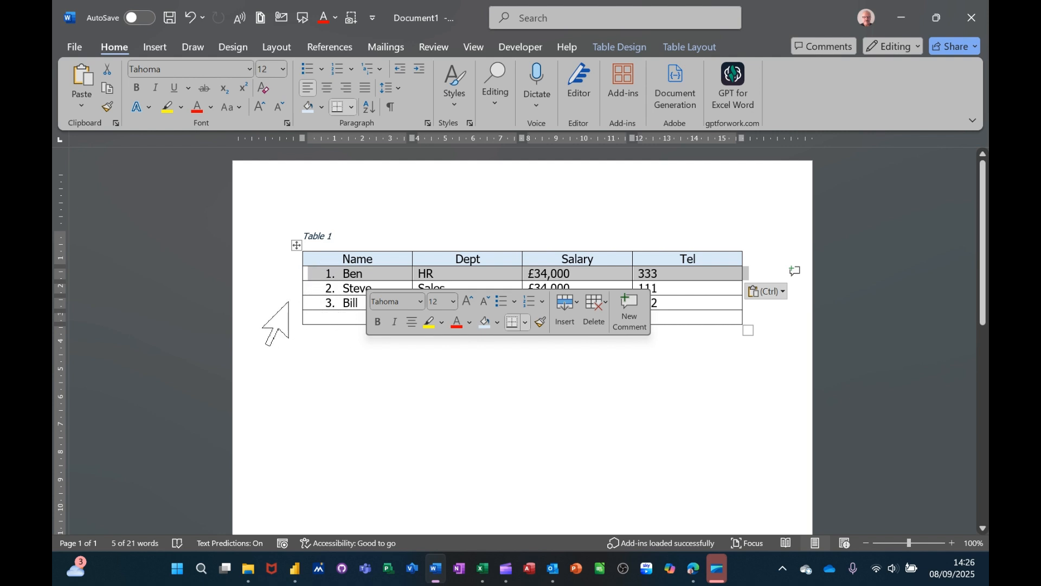
left_click(297, 303)
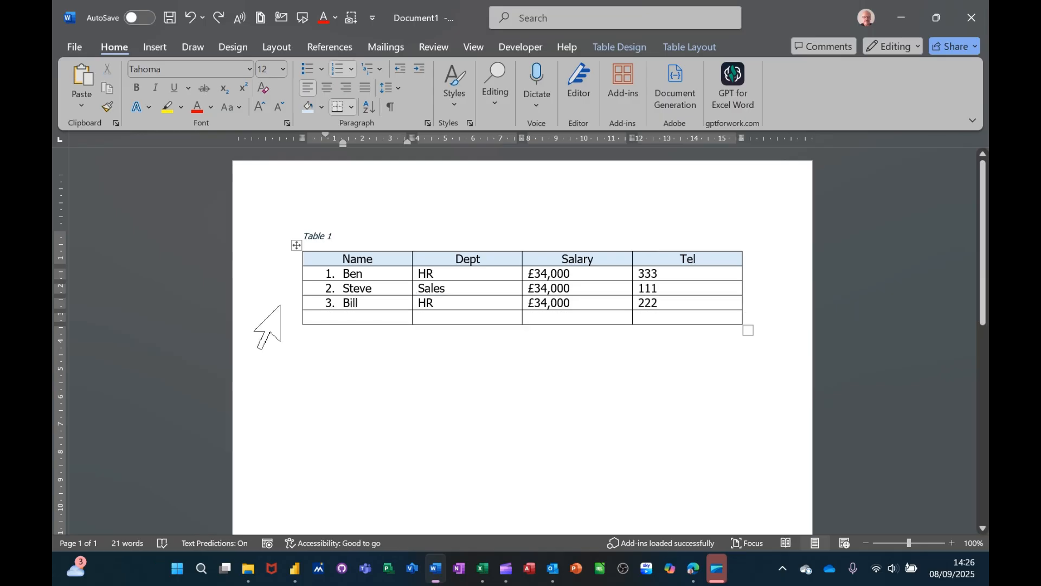
left_click(275, 304)
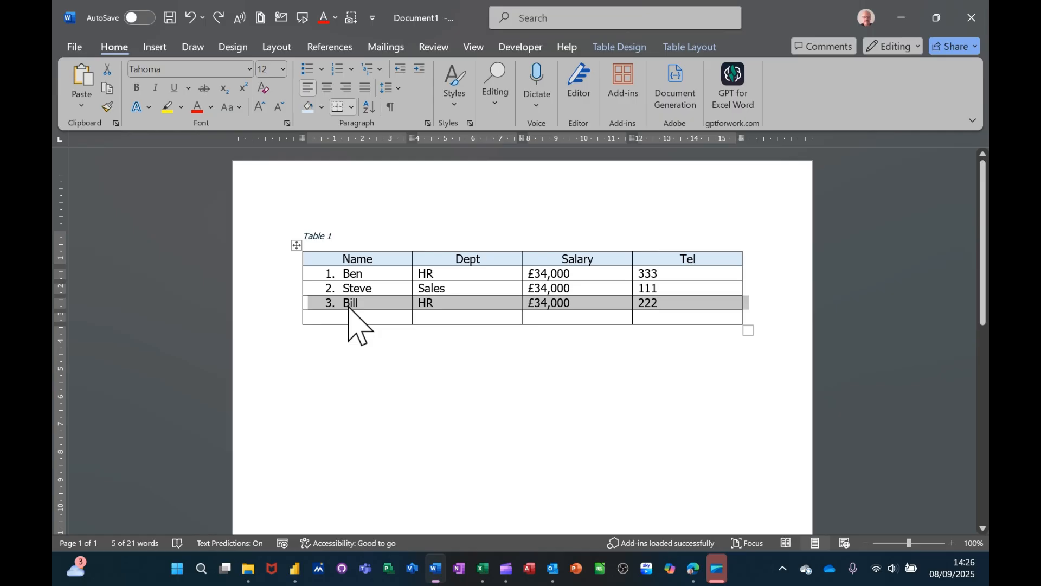
left_click_drag(348, 304, 350, 274)
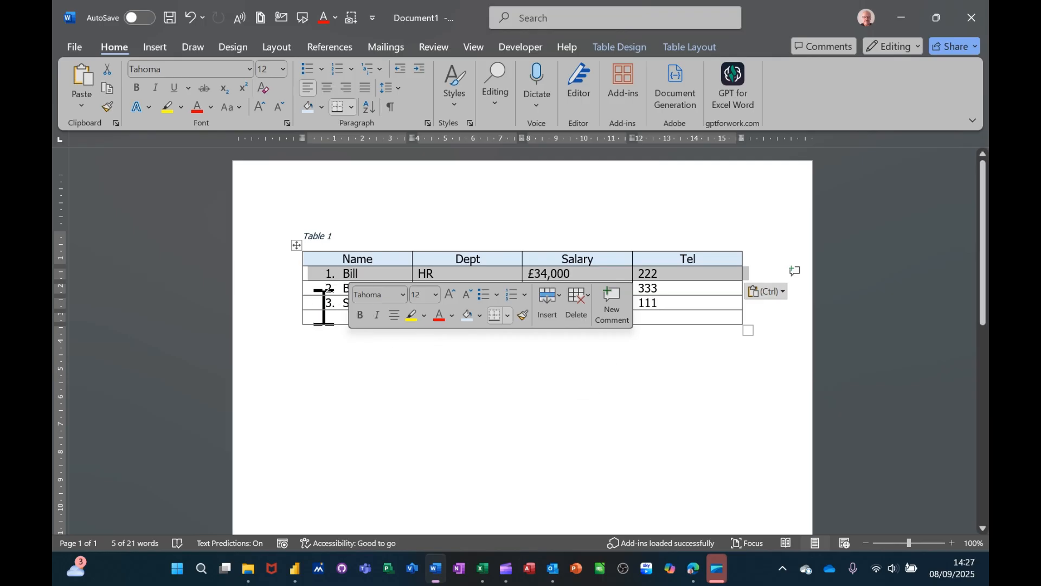
left_click(442, 379)
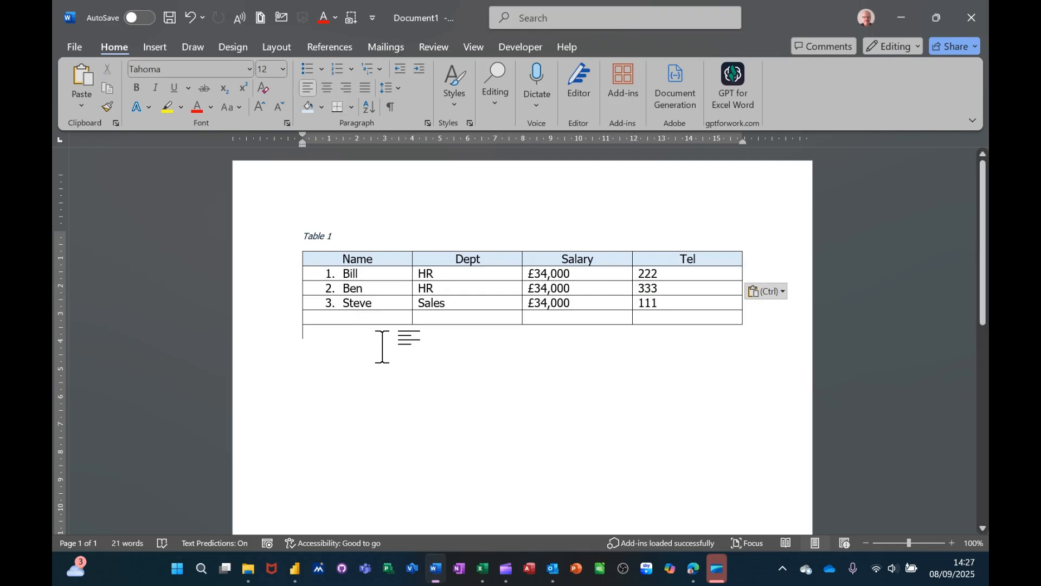
Step: Increase the height of the first data row to about 0.62 cm
left_click(387, 279)
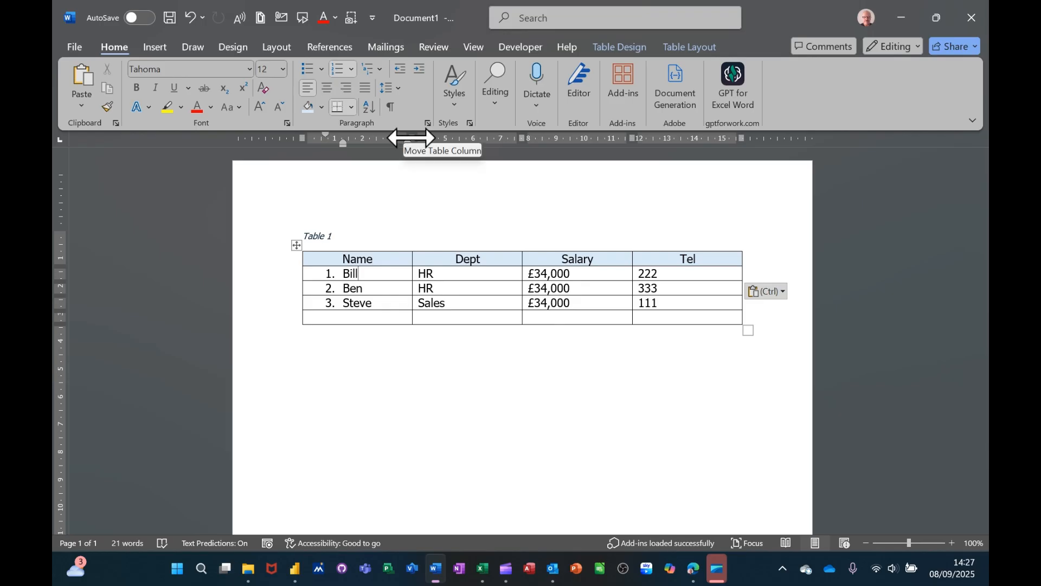
mouse_move(411, 138)
left_mouse_down()
mouse_move(425, 139)
mouse_move(400, 142)
mouse_move(412, 142)
left_mouse_up()
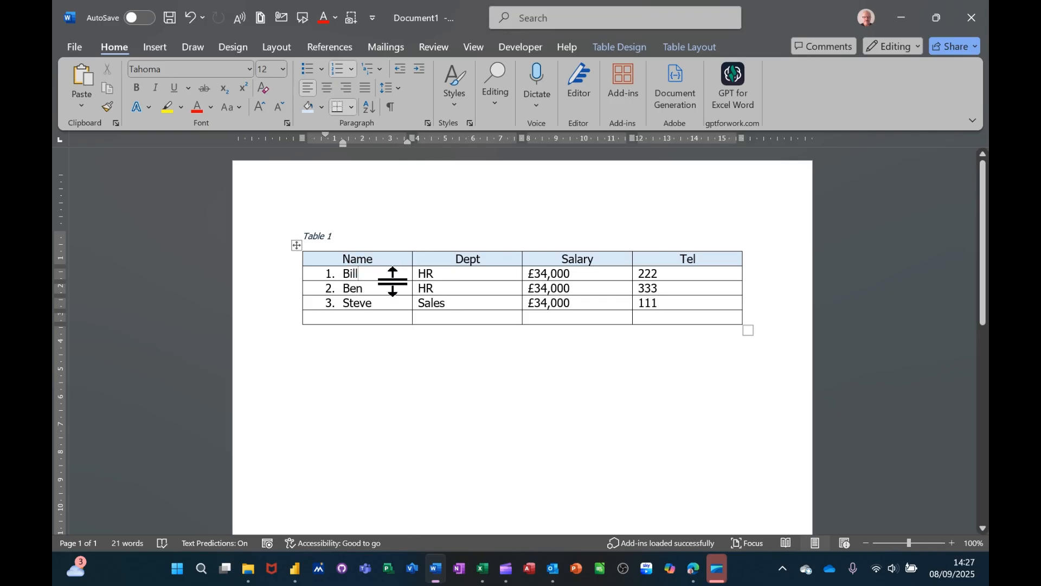
mouse_move(392, 281)
left_mouse_down()
mouse_move(388, 324)
mouse_move(391, 281)
left_mouse_up()
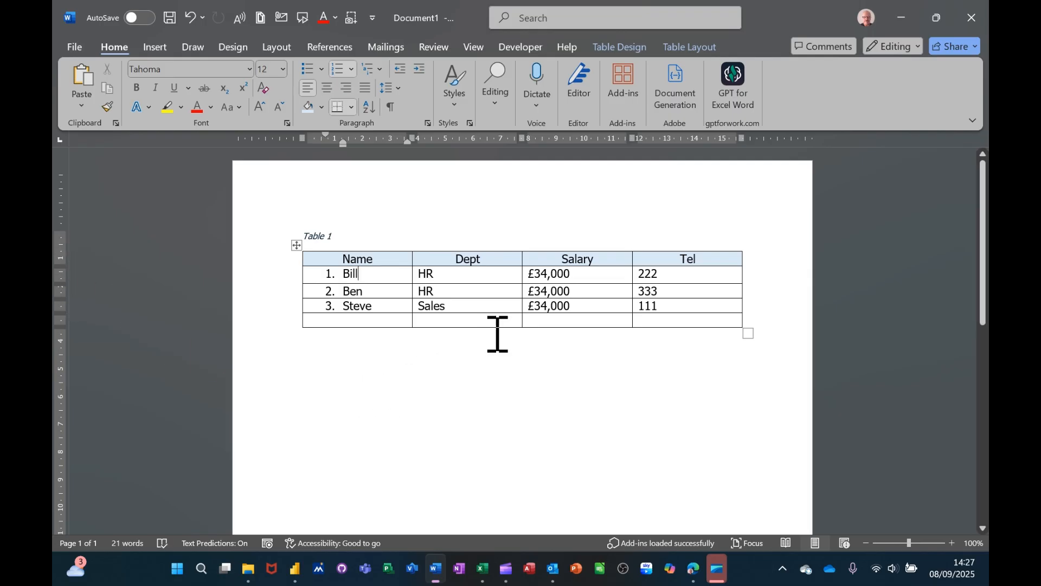
Step: Insert the formula =SUM(ABOVE) in the empty bottom cell of the Salary column, using the number format £#,##0.00;(£#,##0.00)
left_click(549, 324)
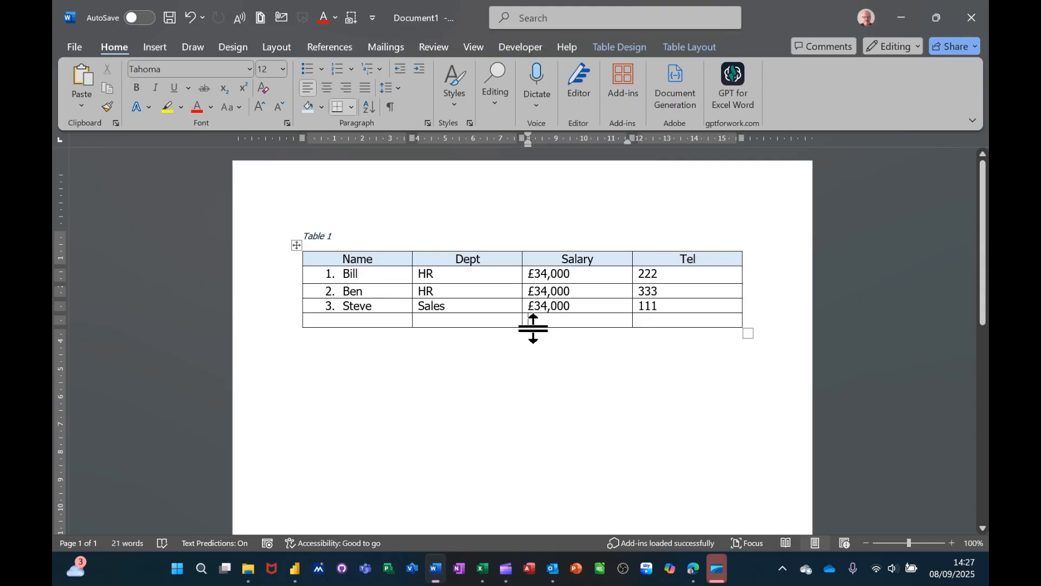
left_click(666, 49)
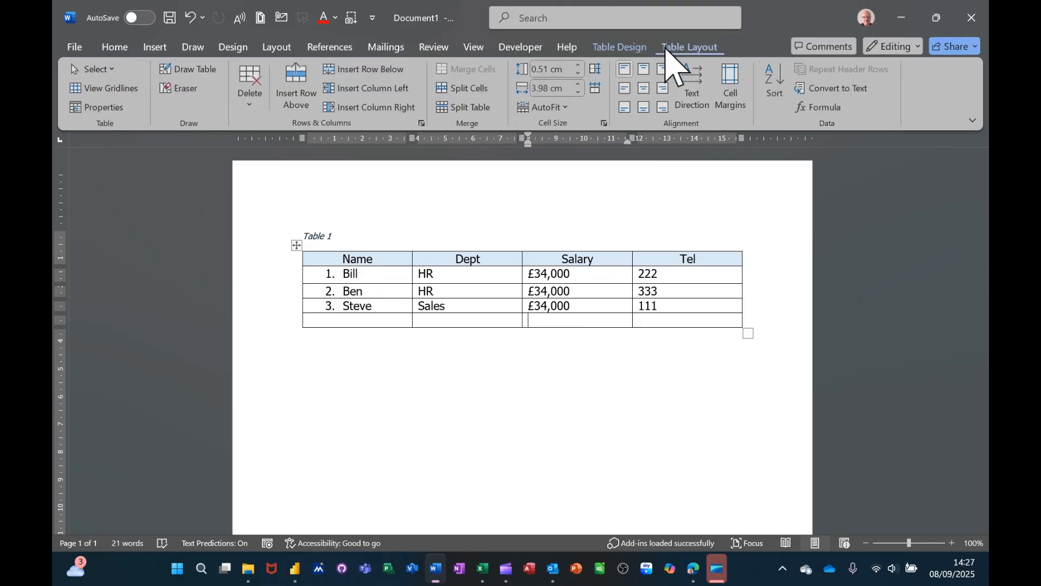
left_click(820, 109)
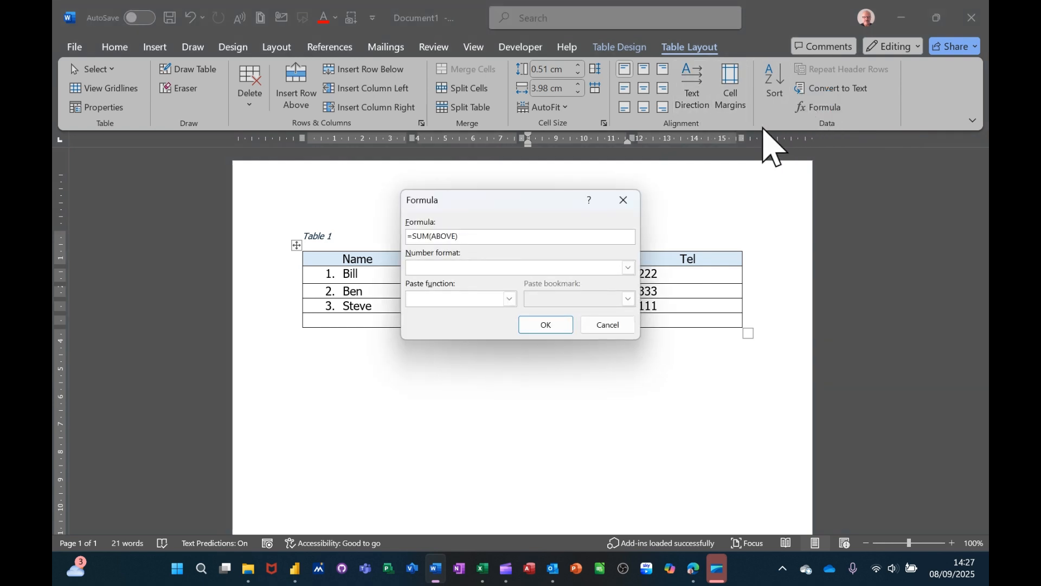
left_click_drag(514, 205, 619, 347)
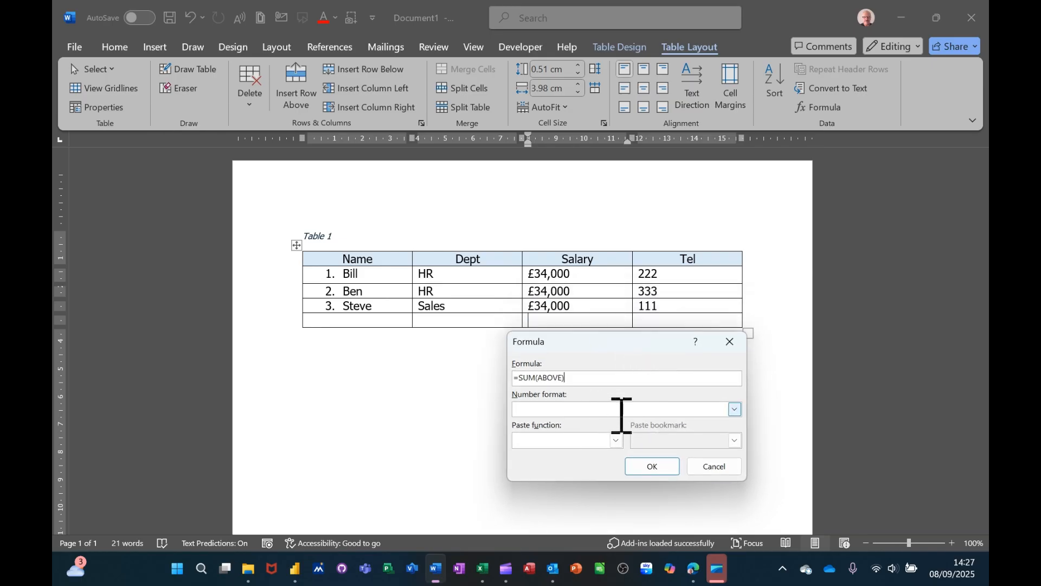
left_click(735, 410)
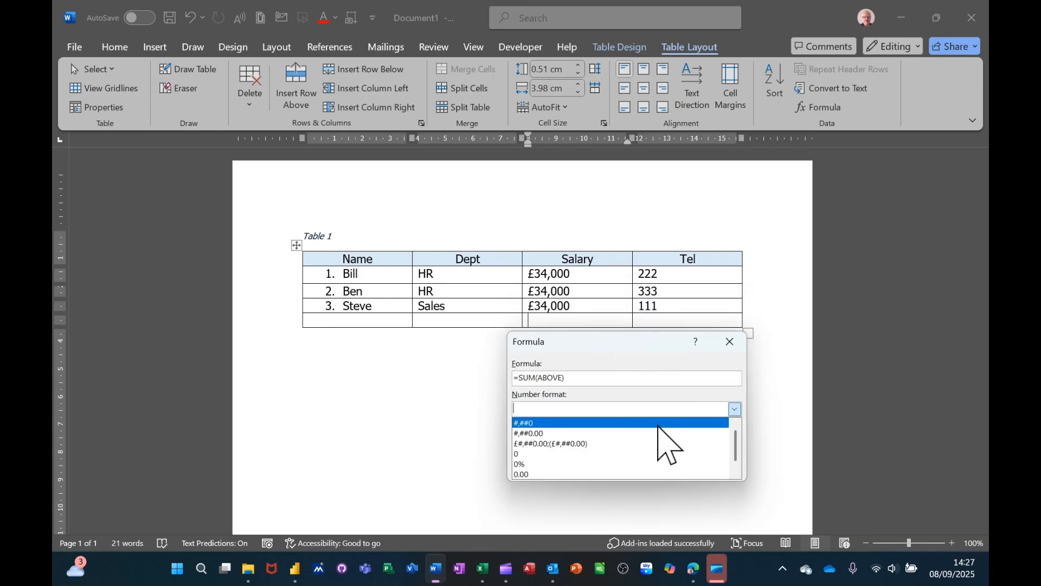
left_click(580, 443)
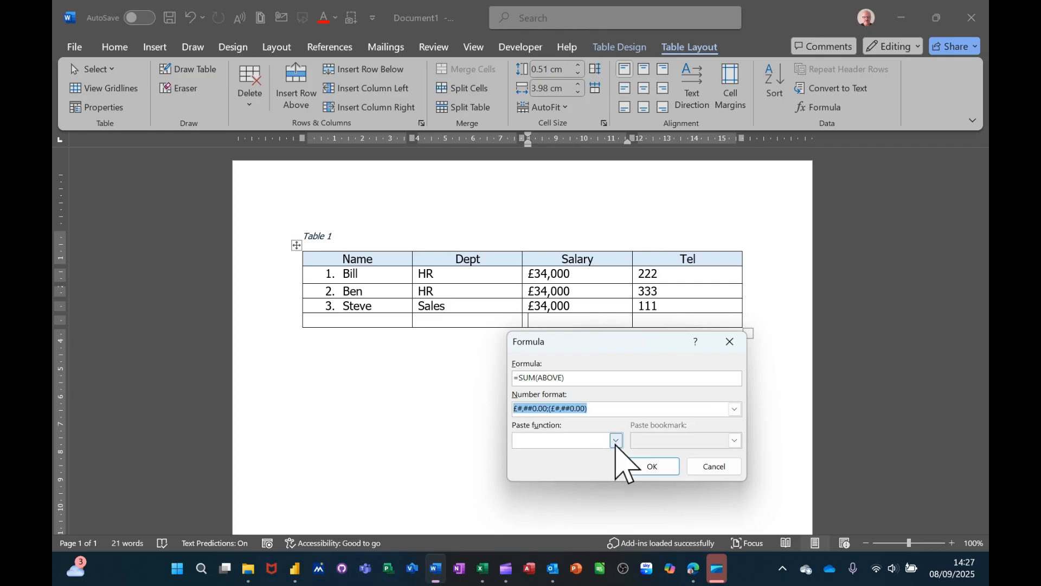
left_click(616, 440)
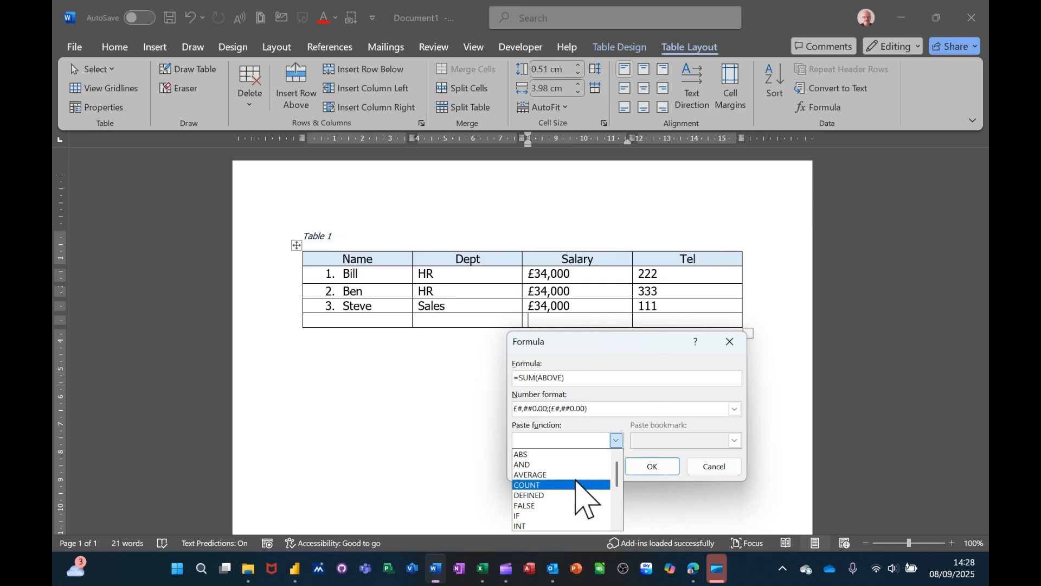
left_click(617, 441)
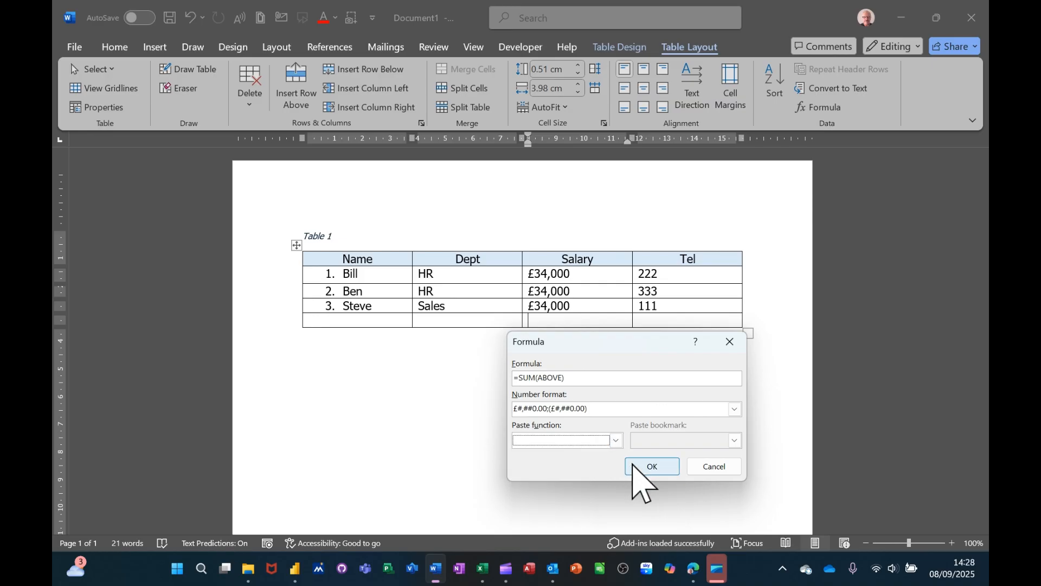
left_click(652, 466)
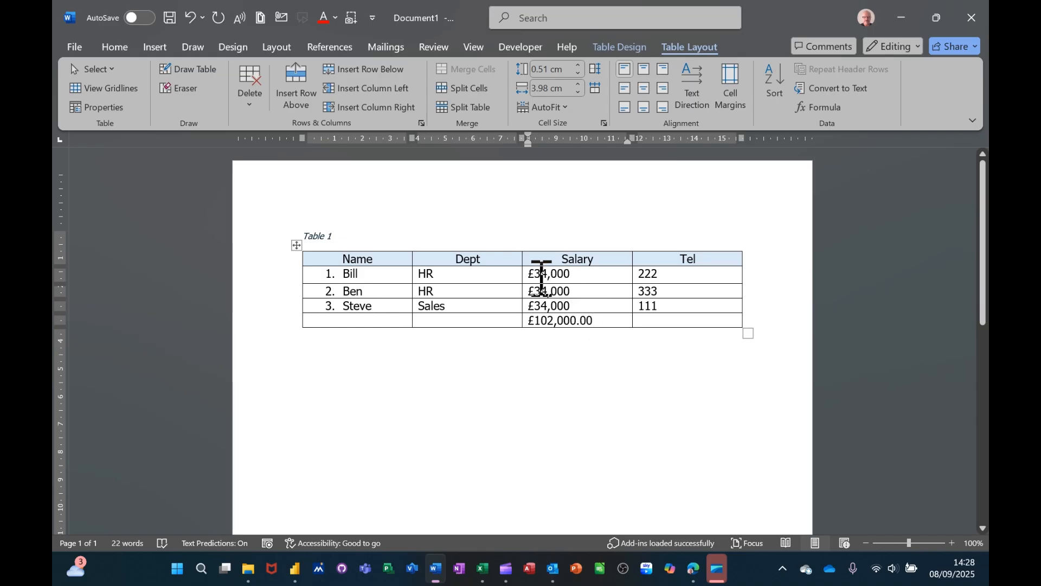
Step: Change the salary in the first data row to £54,000 and update the formula field at the bottom of the Salary column
right_click(536, 278)
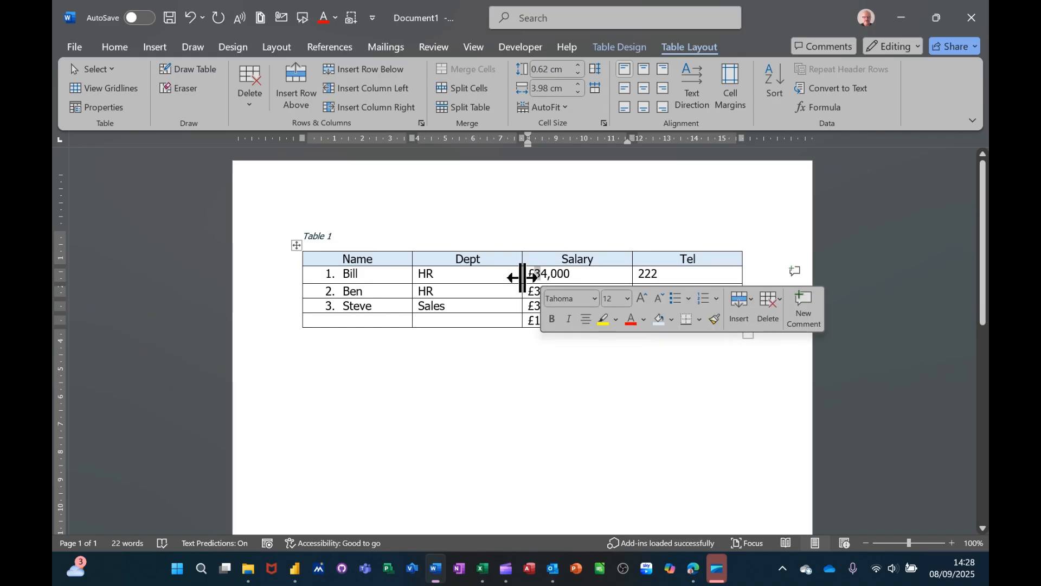
type("5")
left_click(606, 294)
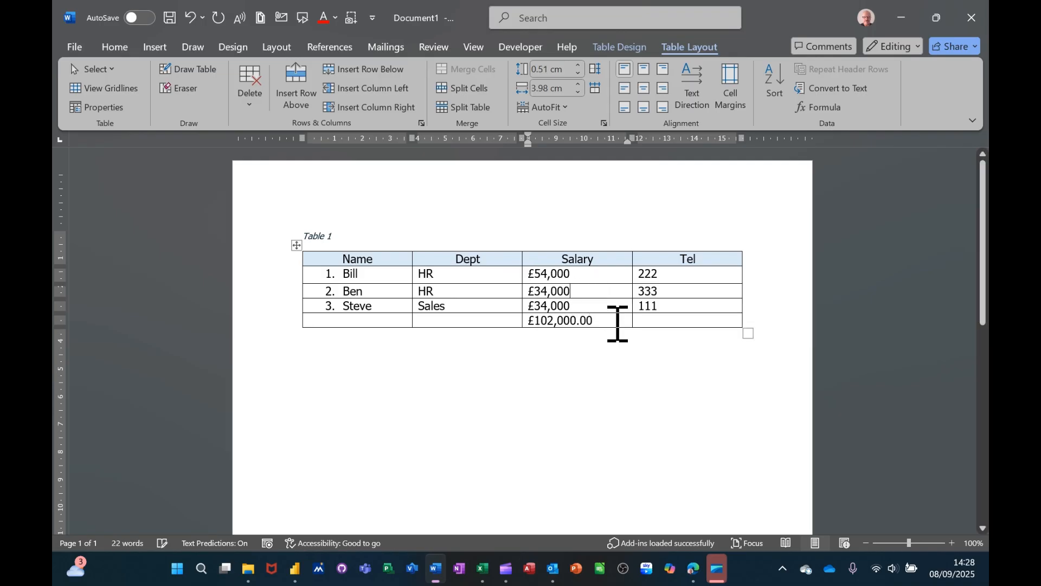
left_click(543, 324)
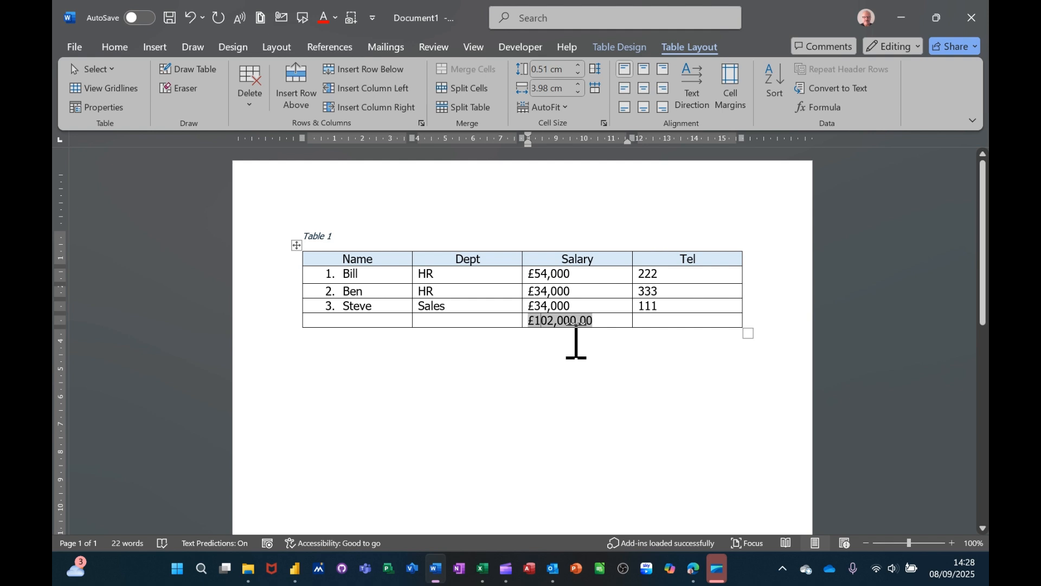
key("F9")
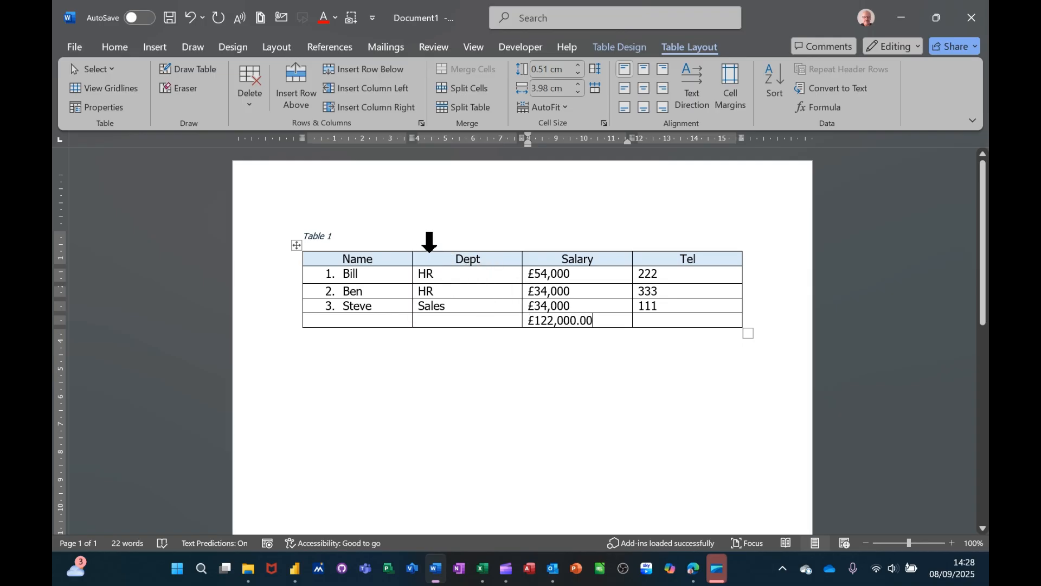
Step: Apply red 3 pt borders with the thick solid line style to all cells of the Dept column
left_click(429, 242)
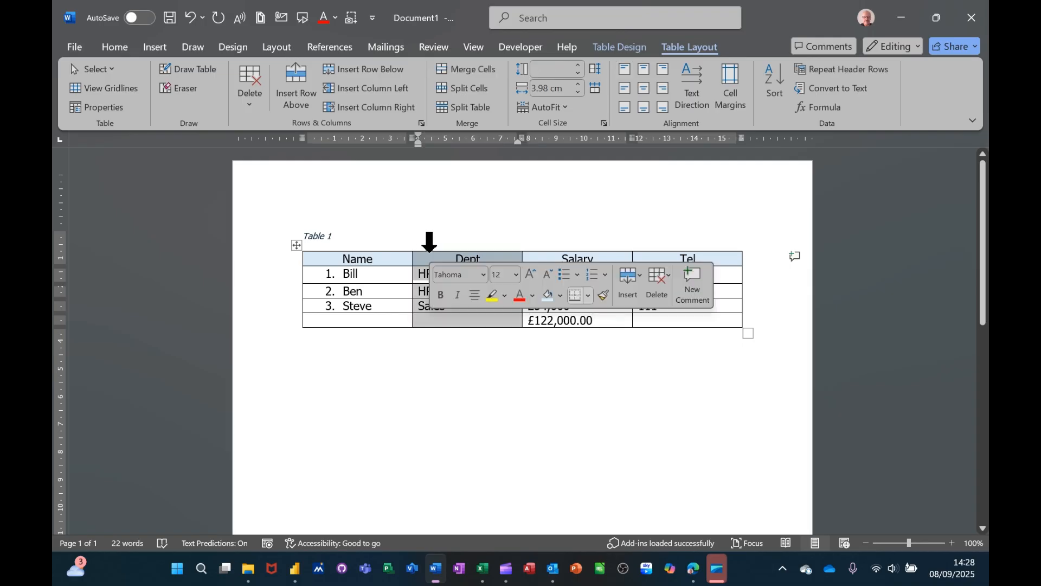
left_click(589, 295)
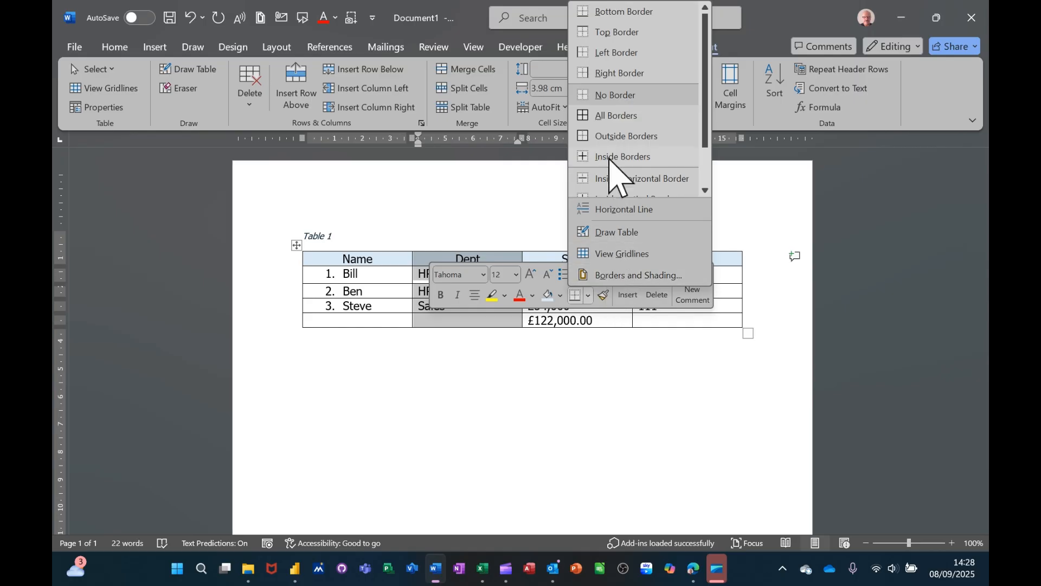
left_click(600, 277)
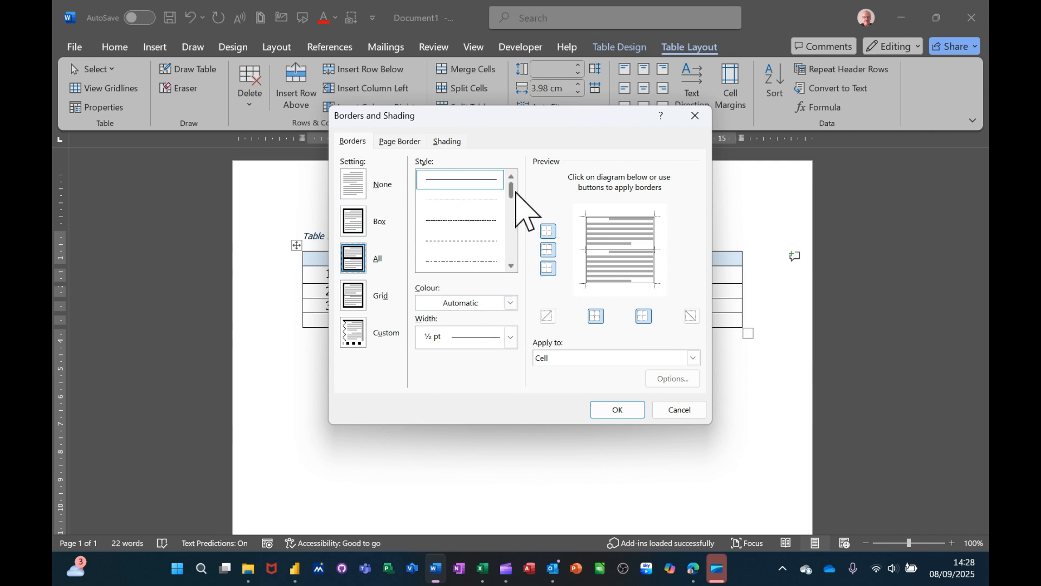
left_click_drag(511, 190, 512, 217)
left_click(458, 203)
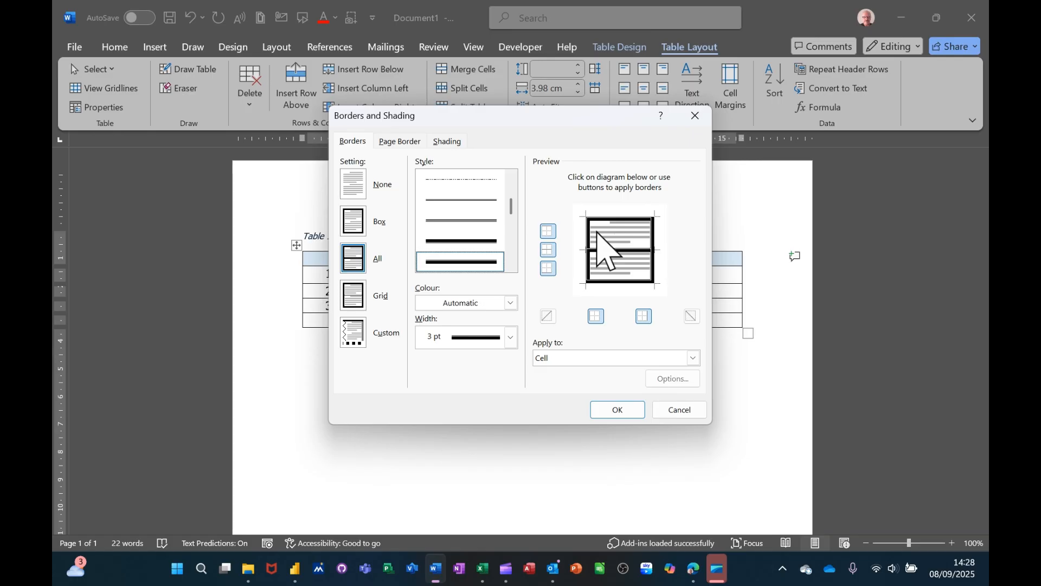
left_click(511, 303)
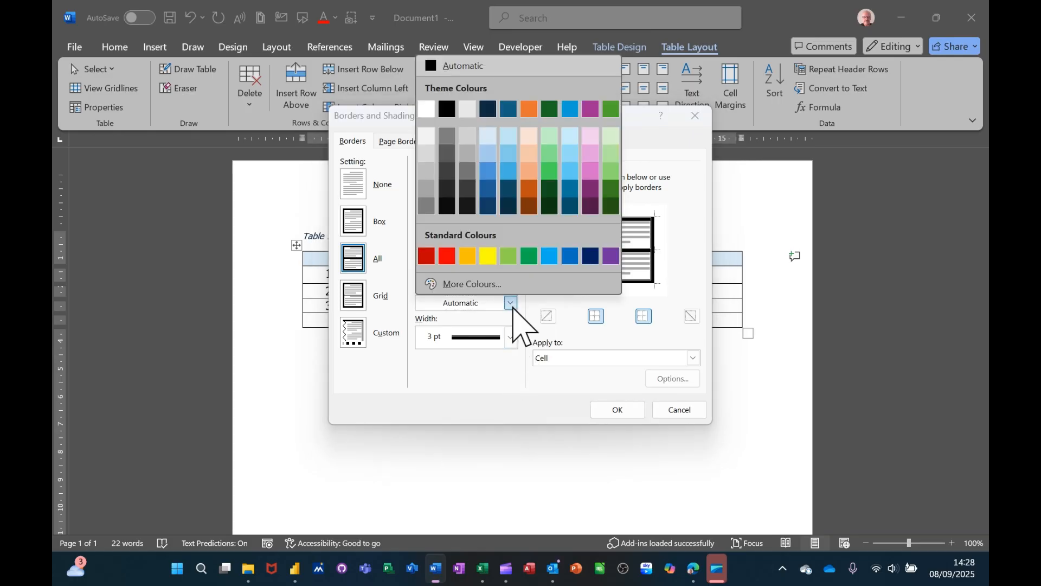
left_click(448, 255)
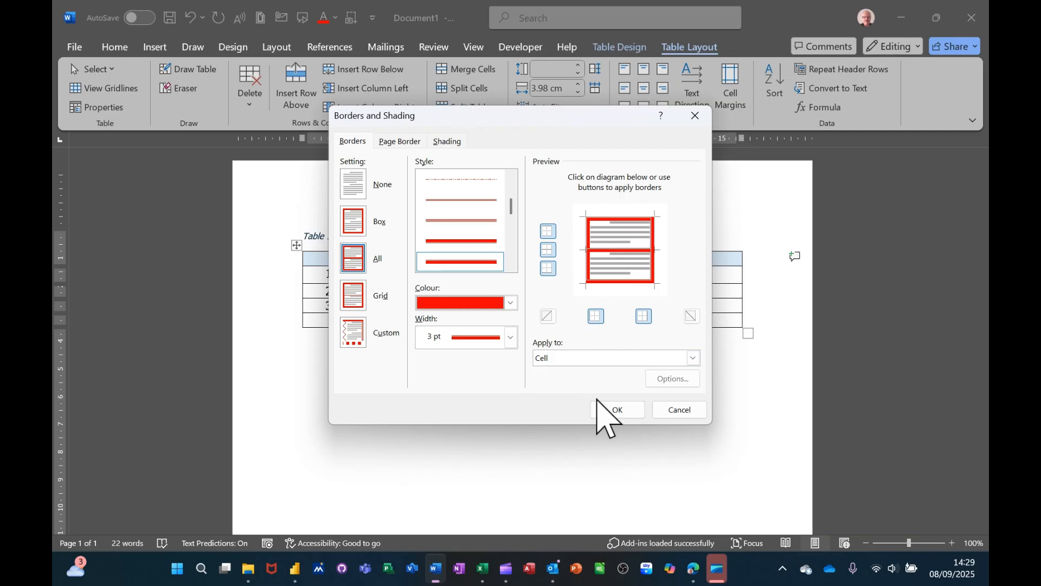
left_click(609, 411)
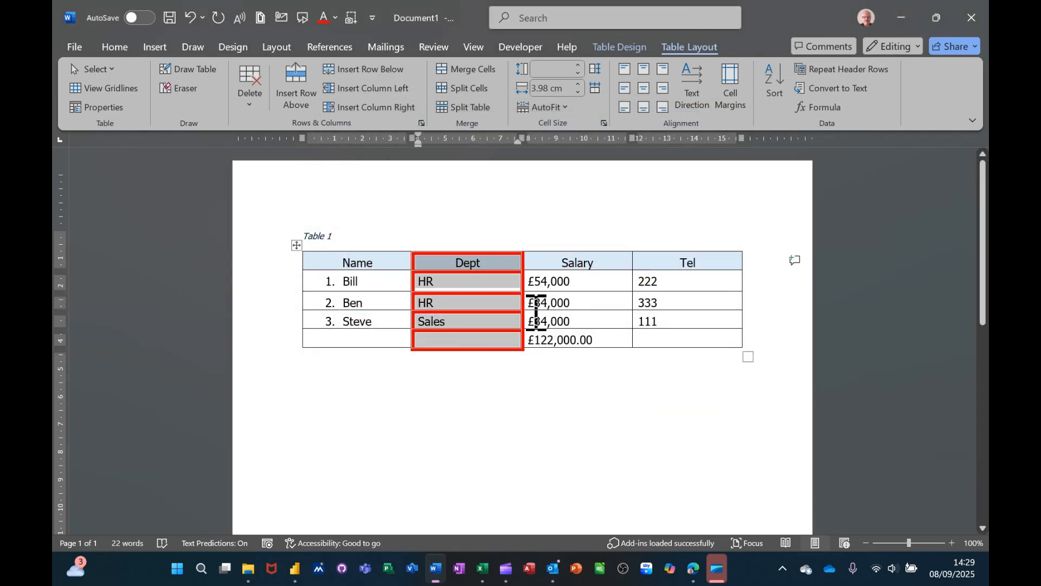
left_click(595, 281)
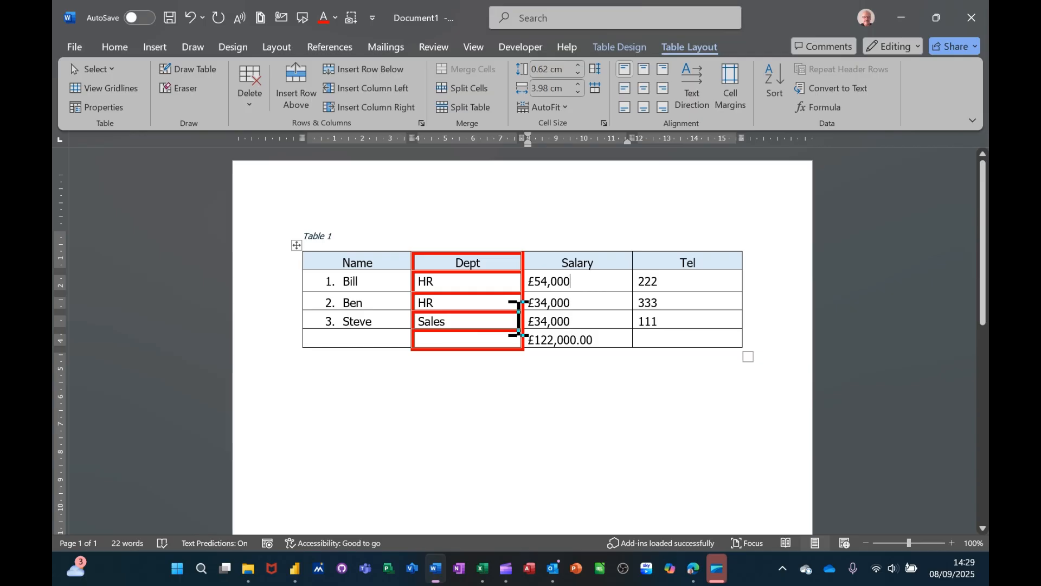
Step: Have AutoCaption add a caption with the label Table above each inserted Microsoft Word Table
left_click(311, 235)
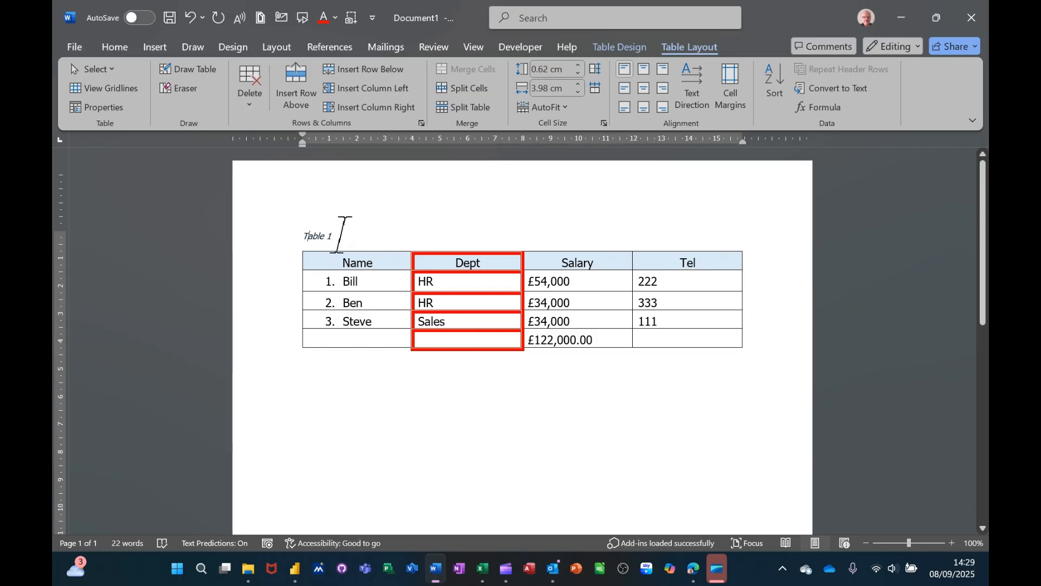
left_click(366, 283)
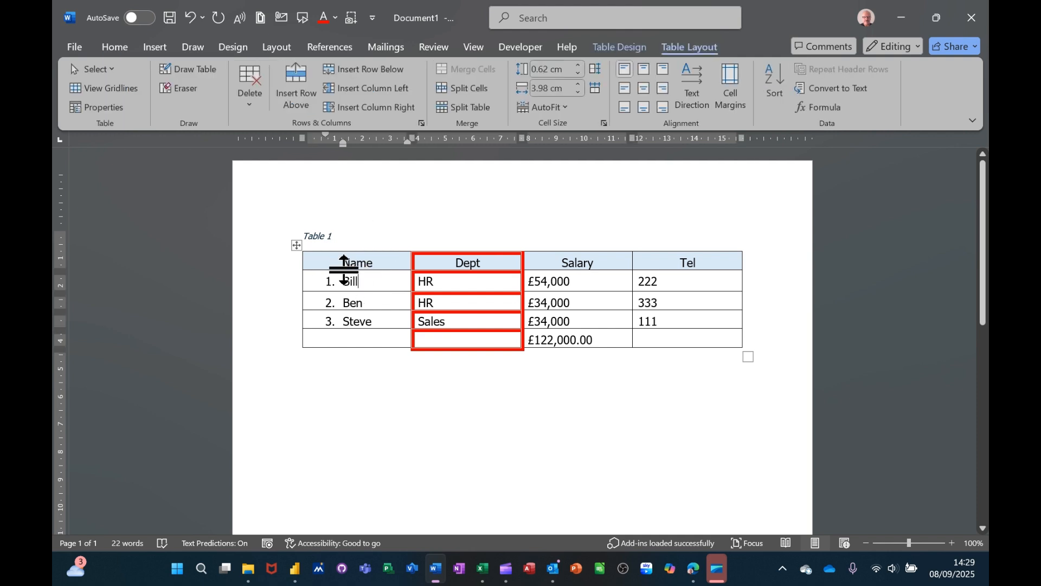
left_click(332, 47)
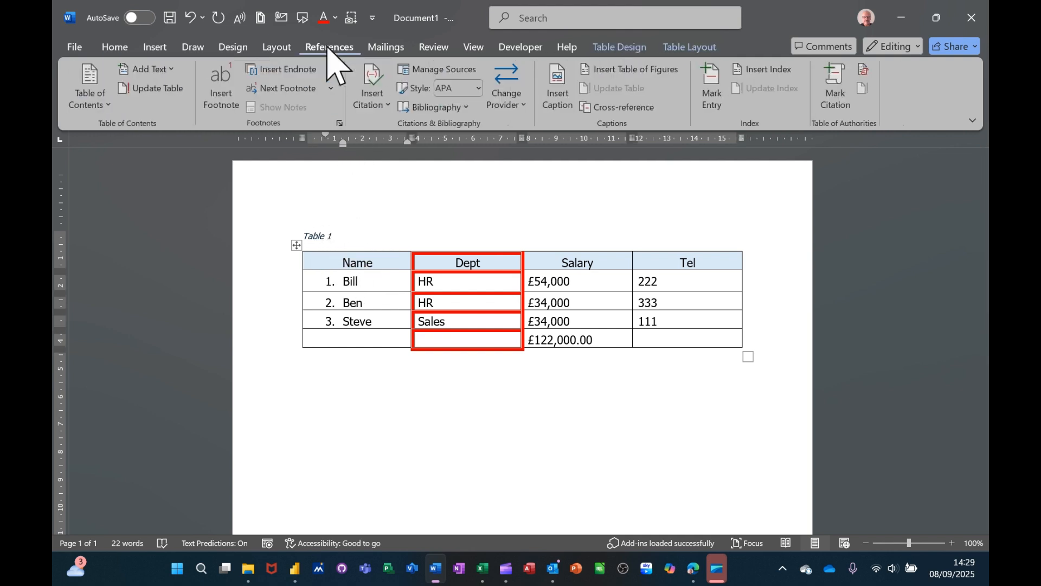
left_click(562, 99)
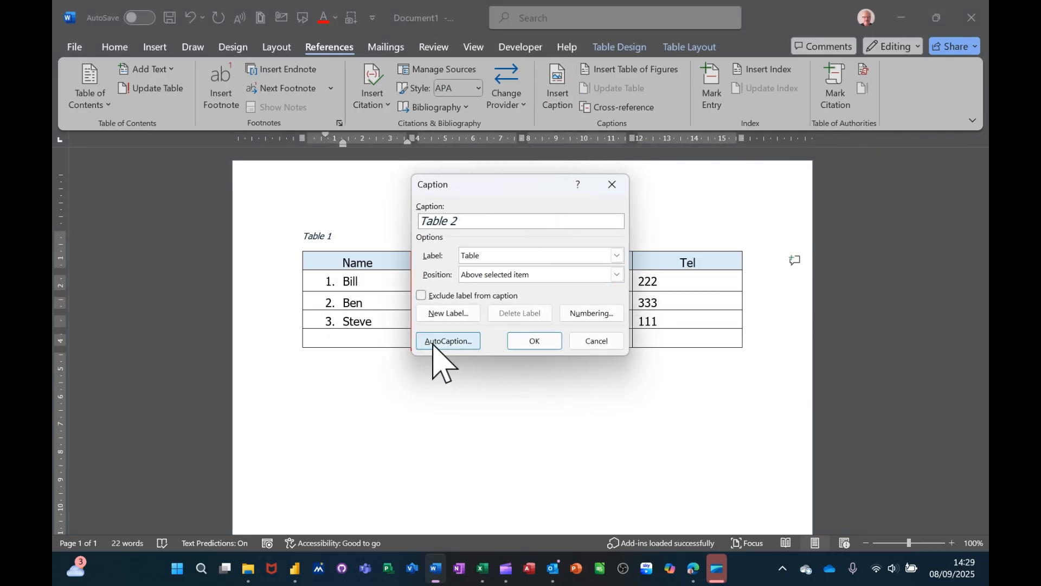
left_click(455, 342)
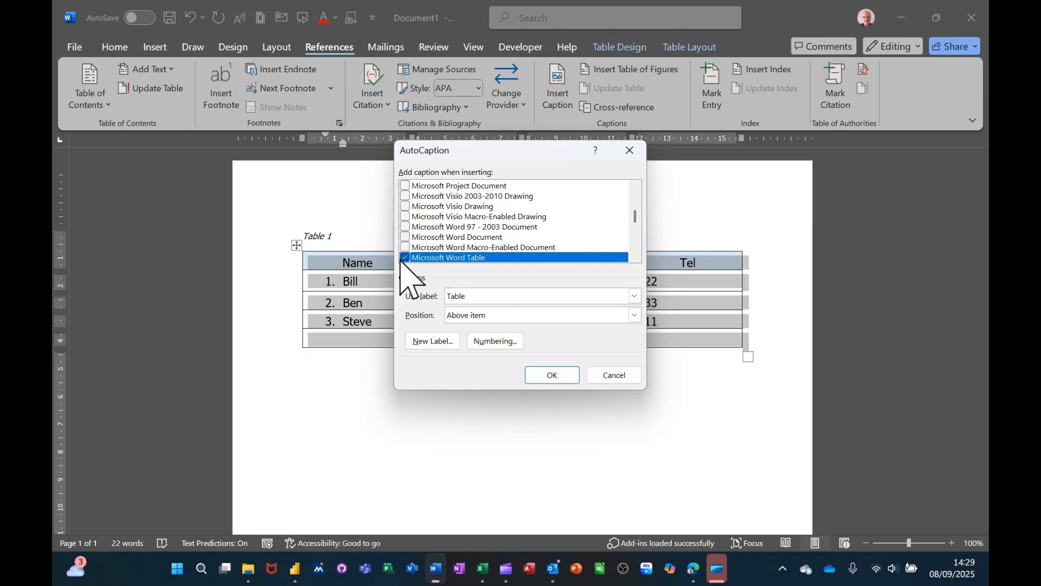
left_click(556, 378)
Step: Insert a blank table with three columns and three rows below the staff table
left_click(512, 380)
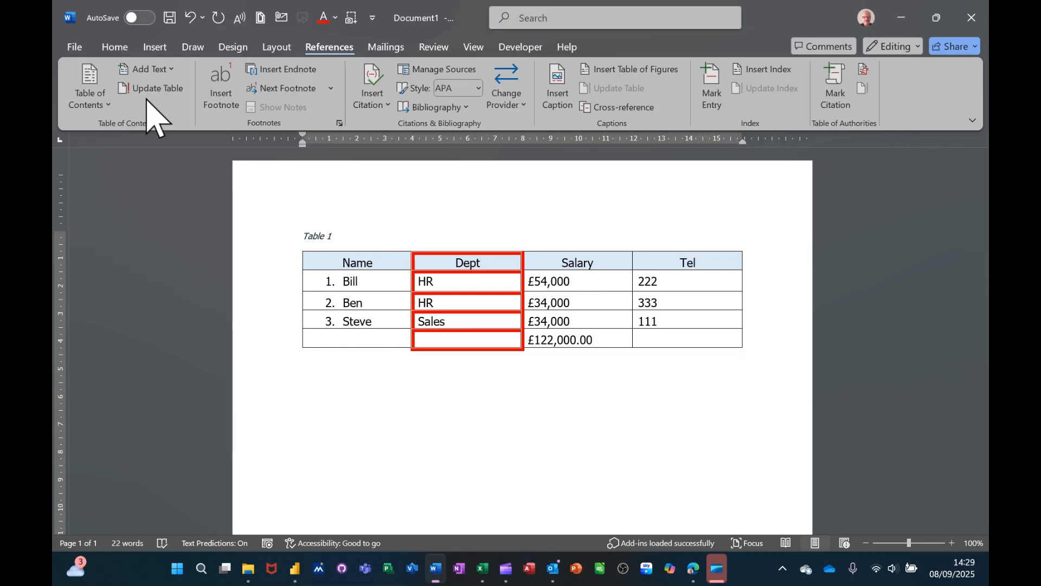
left_click(156, 47)
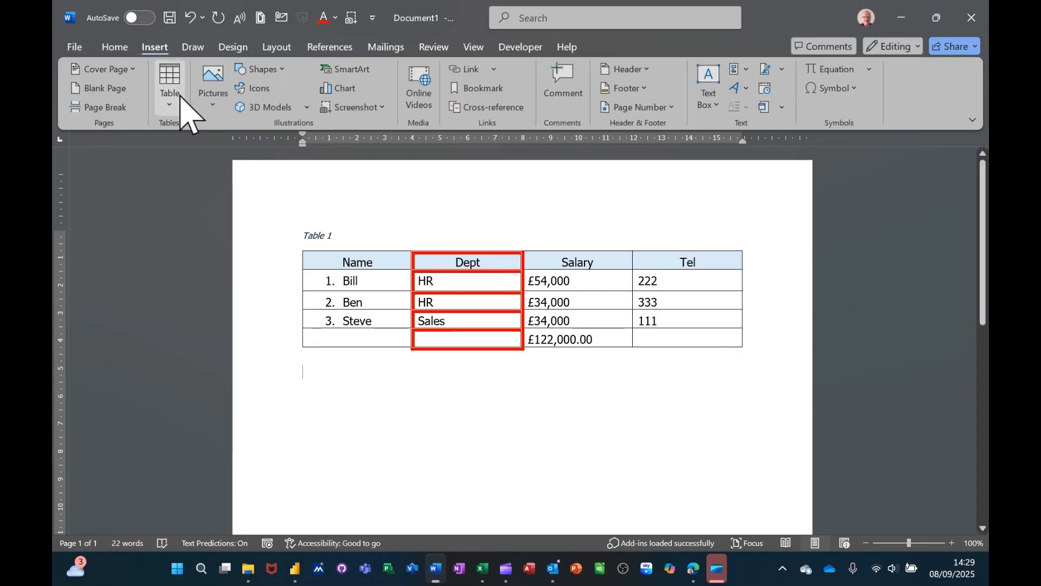
left_click(178, 102)
key("Escape")
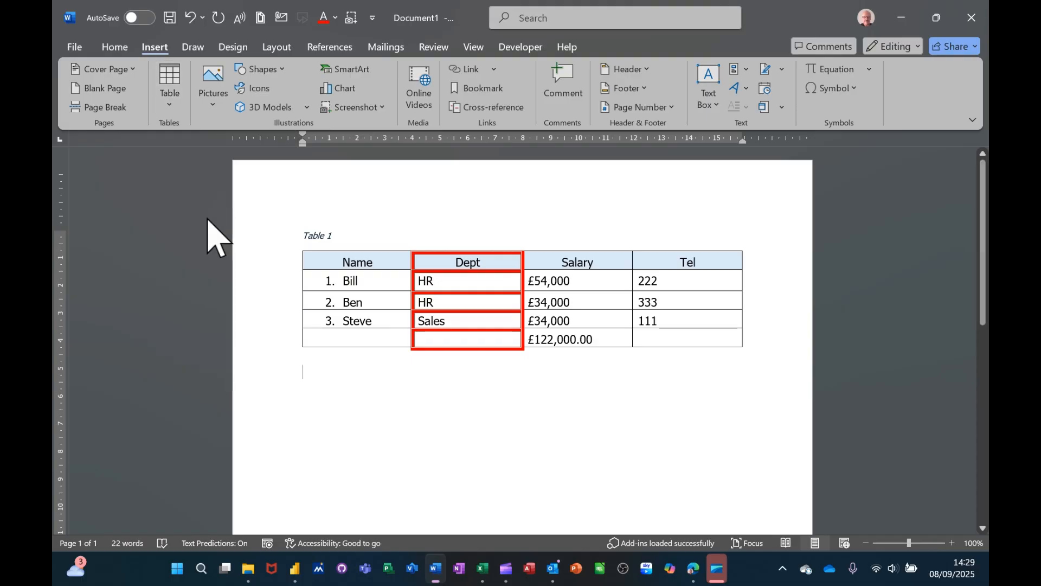
left_click(340, 474)
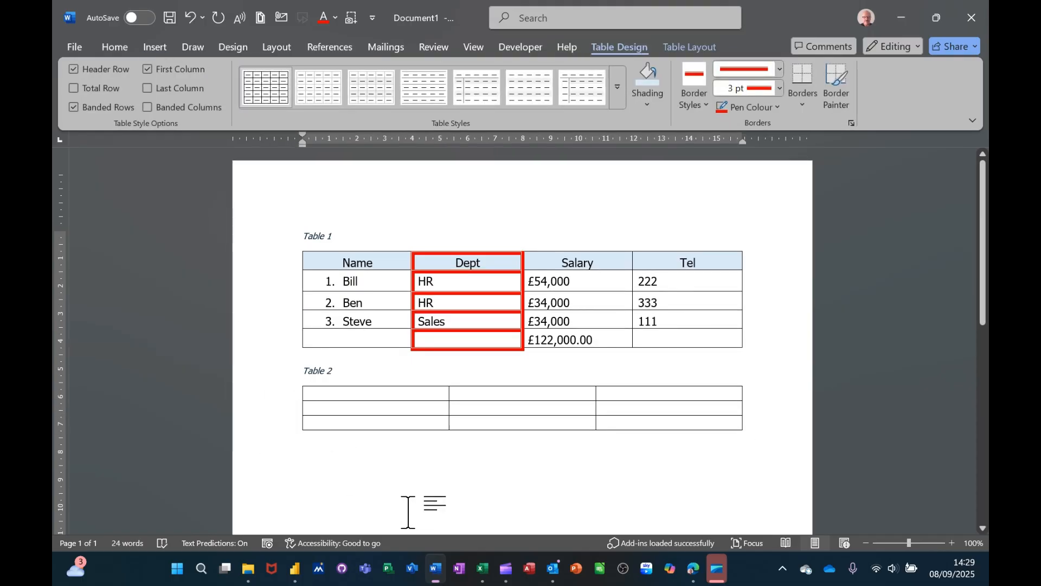
Step: Insert a table of figures two lines below the second table, using the Table caption label and right-aligned page numbers
key("Return")
key("Return")
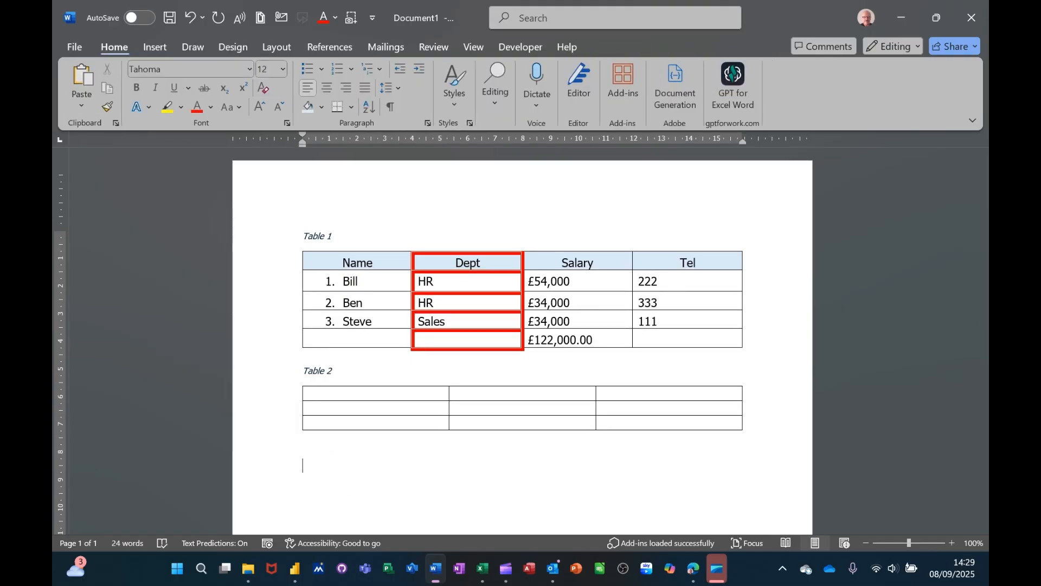
left_click(327, 48)
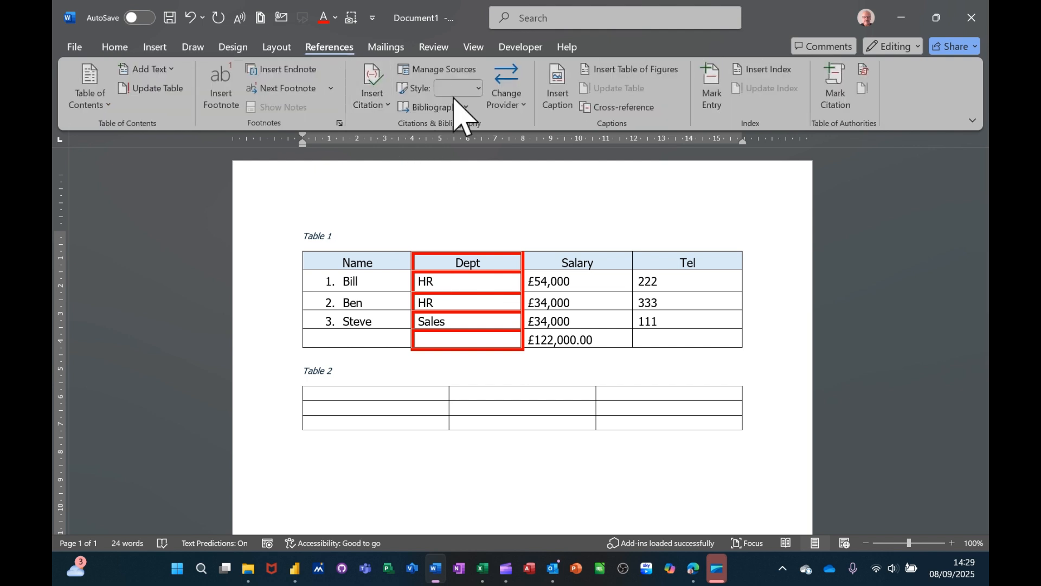
left_click(618, 71)
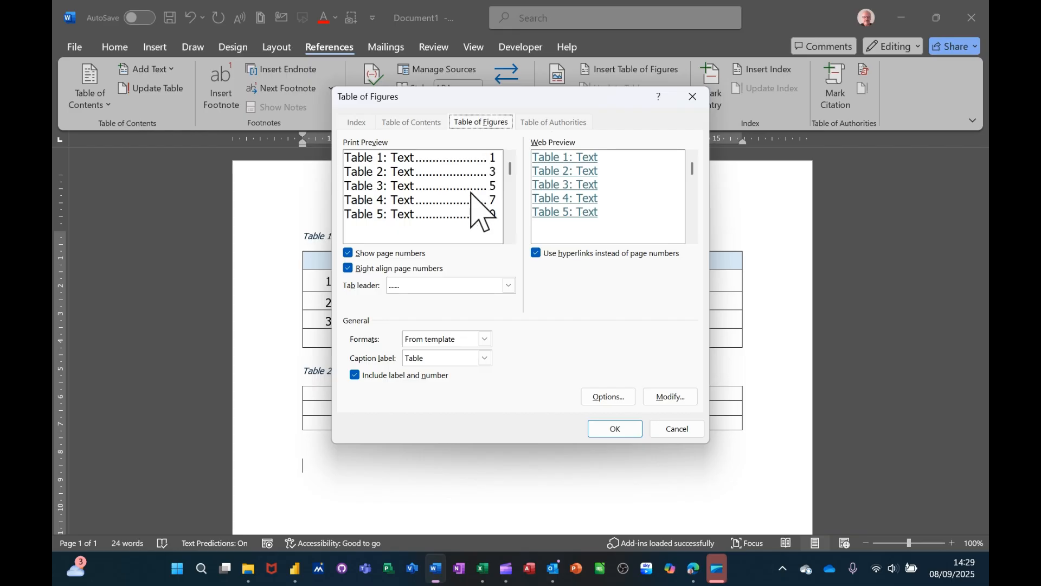
left_click(616, 429)
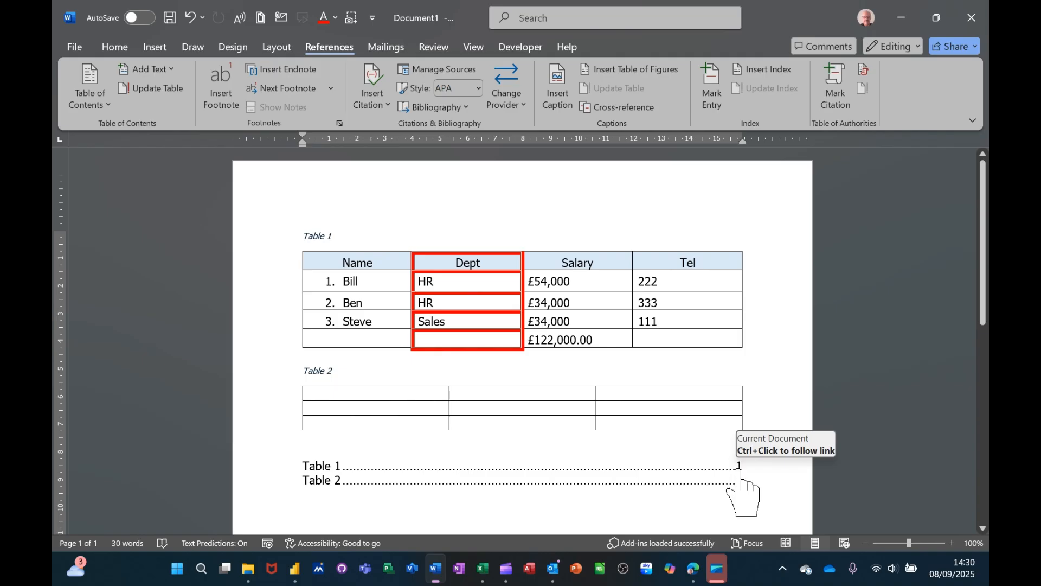
scroll(739, 472, "down", 1)
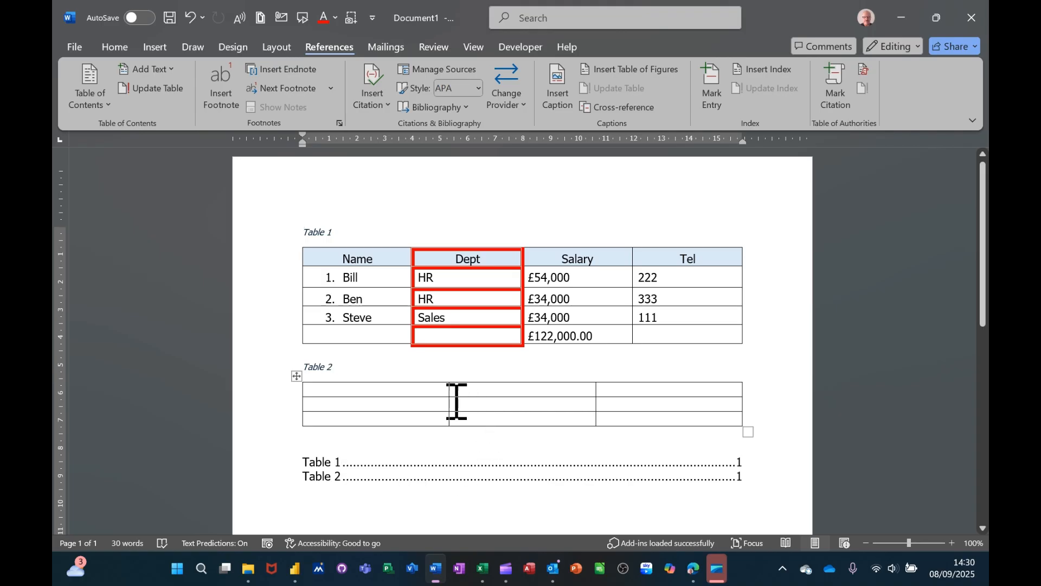
Step: Set a left tab stop at 2 cm in the first cell of the second table and enter a first name at it
left_click(403, 390)
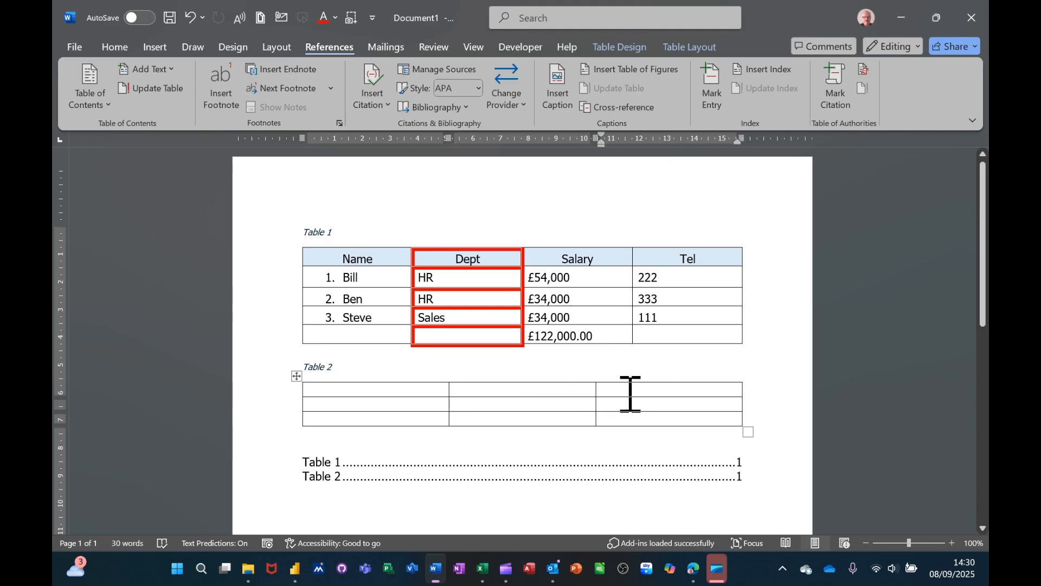
left_click(333, 388)
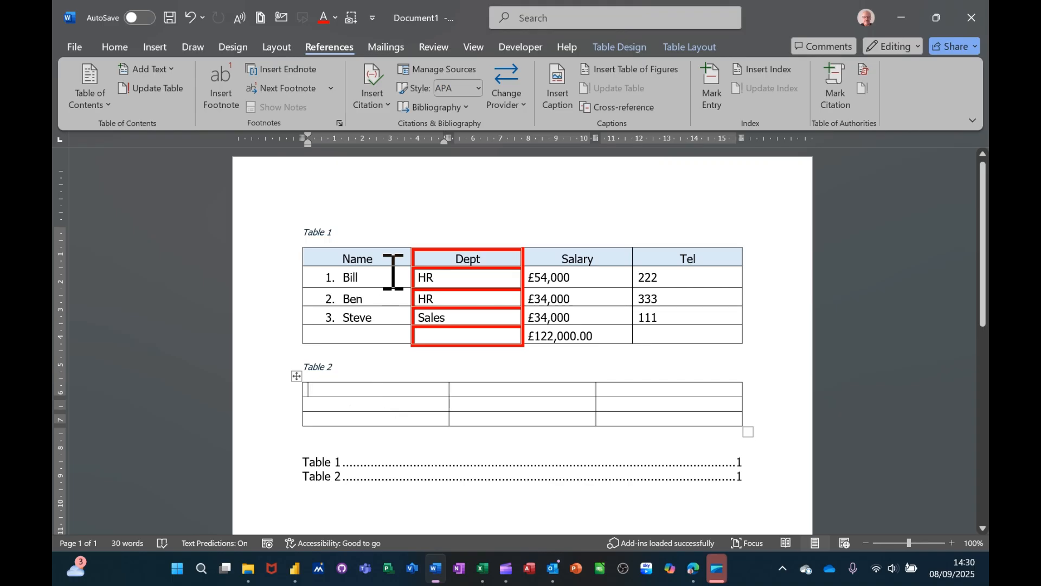
left_click(364, 143)
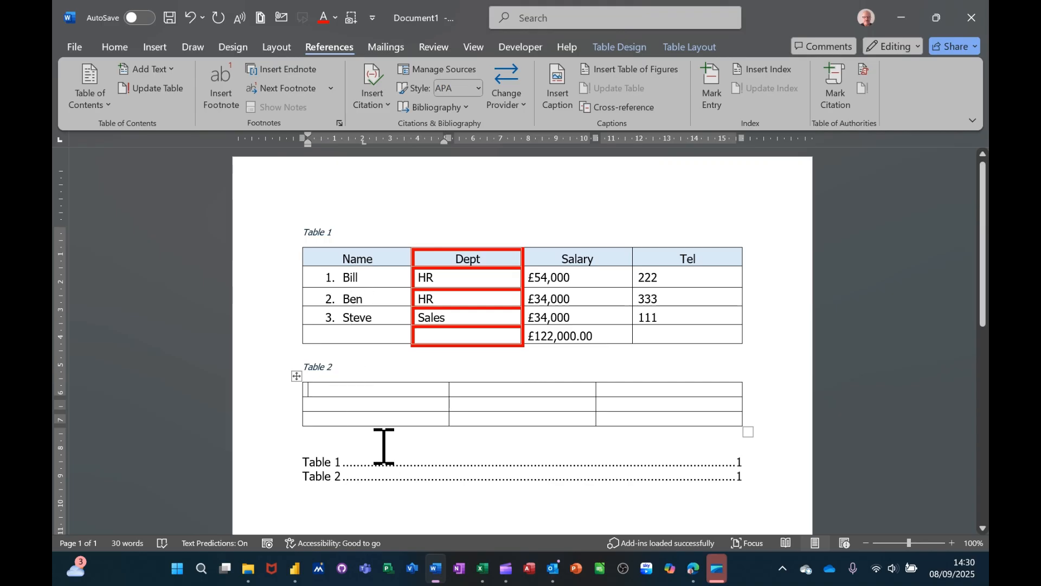
key("ctrl+Tab")
type("st")
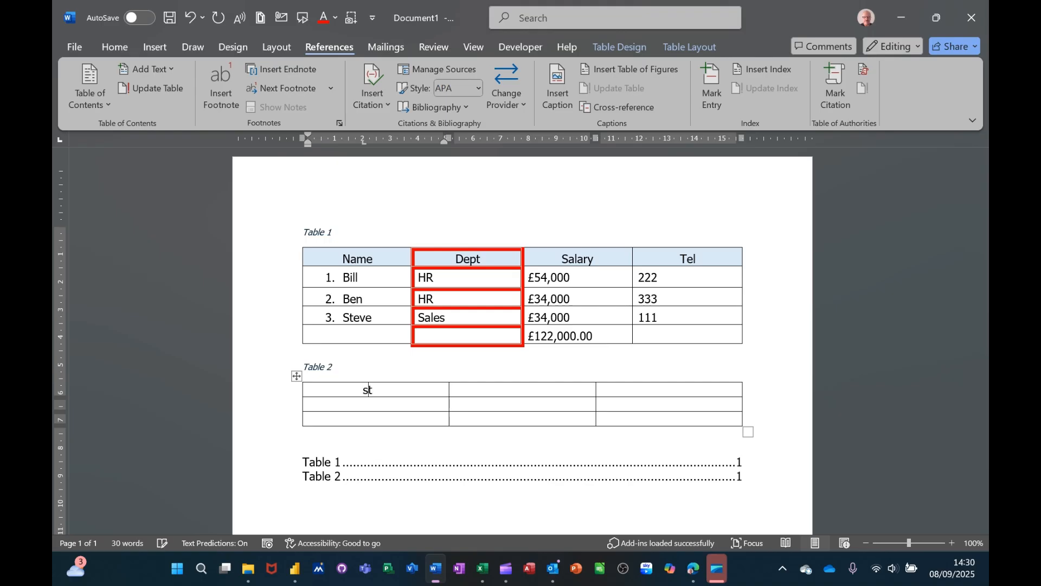
type("eve")
key("Return")
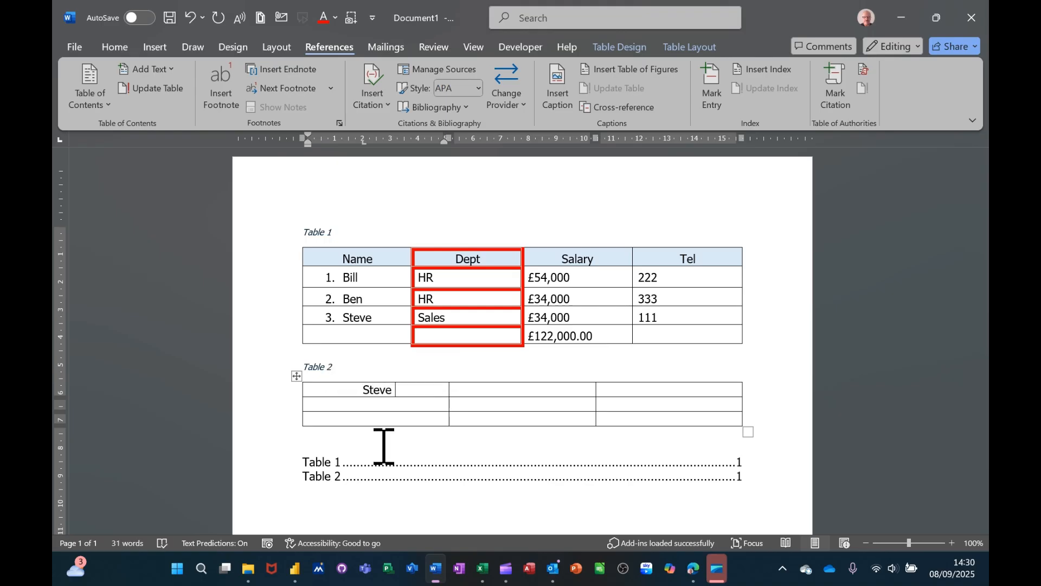
Step: Enter another first name at a left tab stop near the middle of the next cell in the second table's first row
key("Tab")
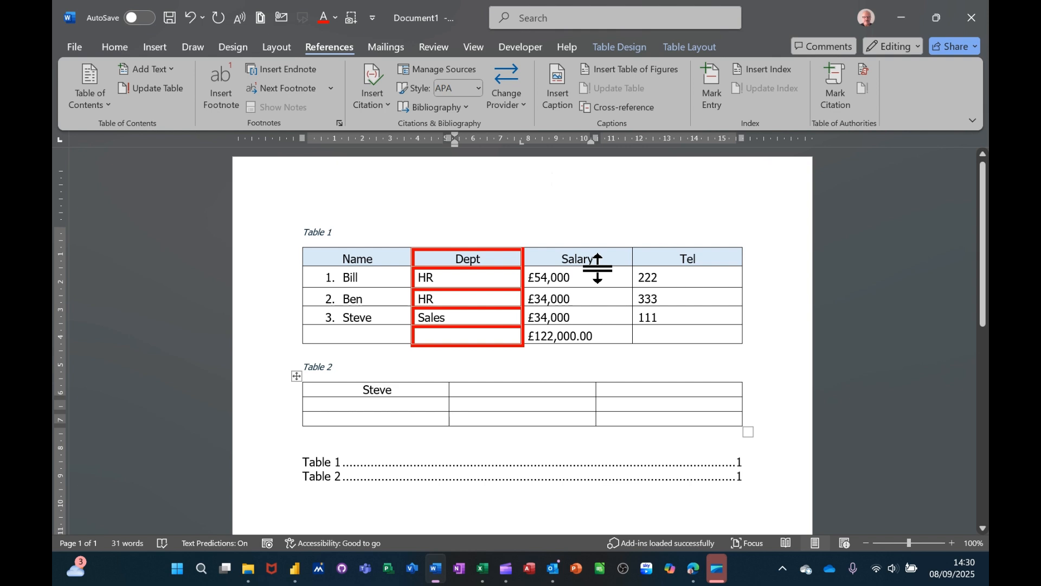
key("ctrl+Tab")
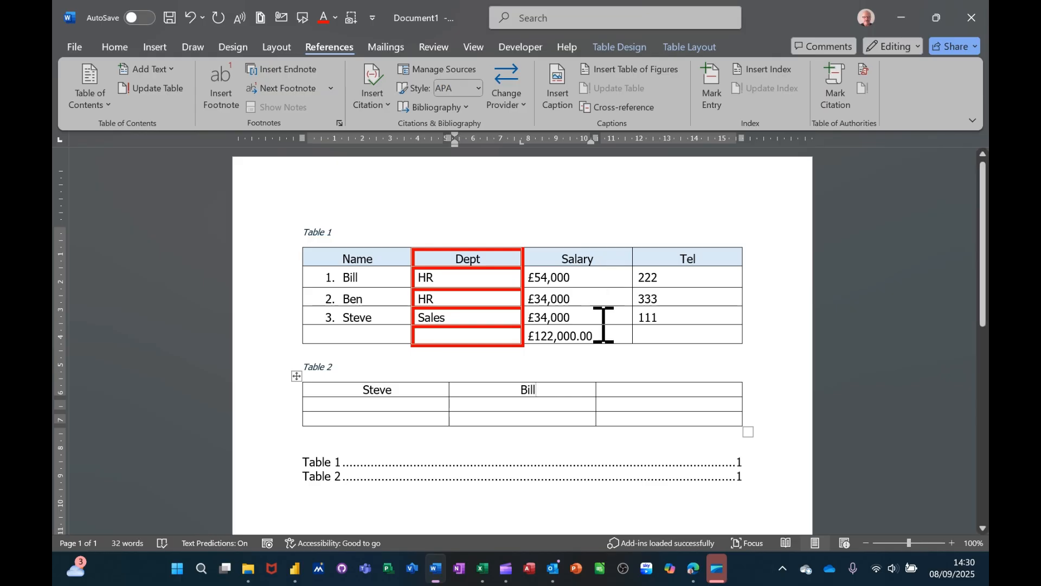
left_click(552, 405)
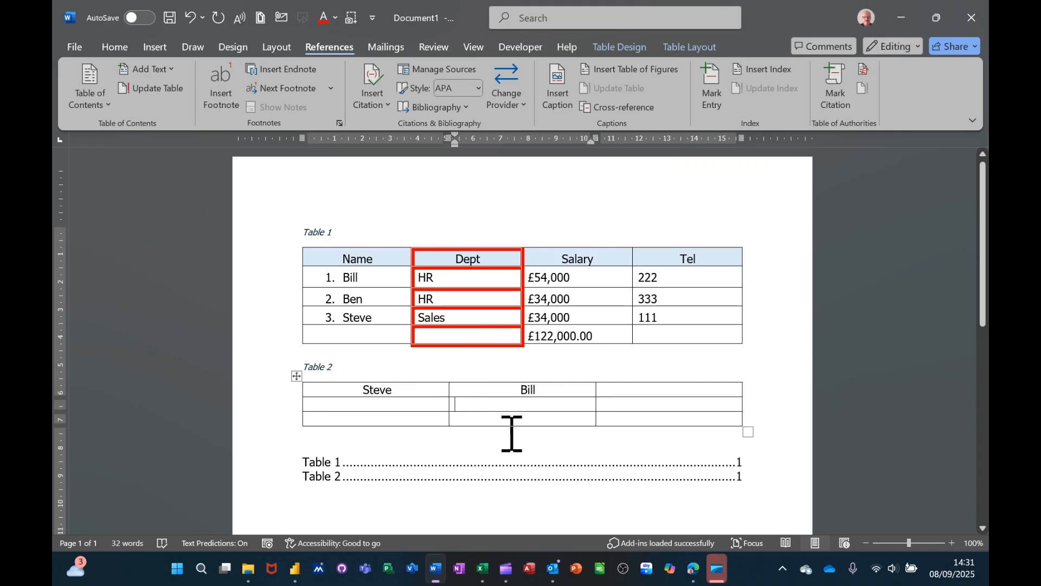
Step: Draw a new table outline about 15.66 cm wide and 2.7 cm high below the table of figures
scroll(505, 434, "down", 2)
left_click(405, 454)
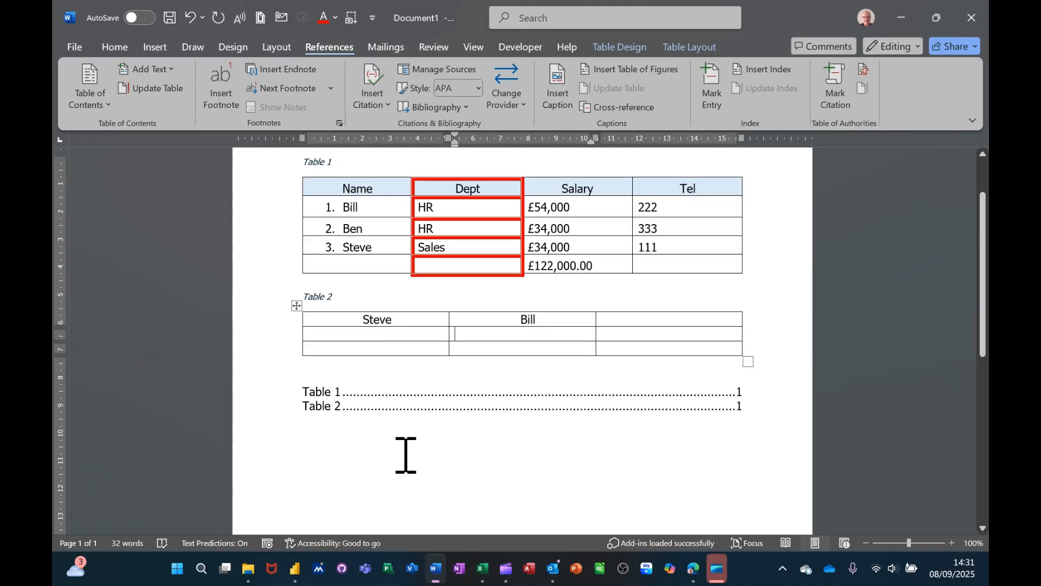
left_click(155, 49)
left_click(171, 108)
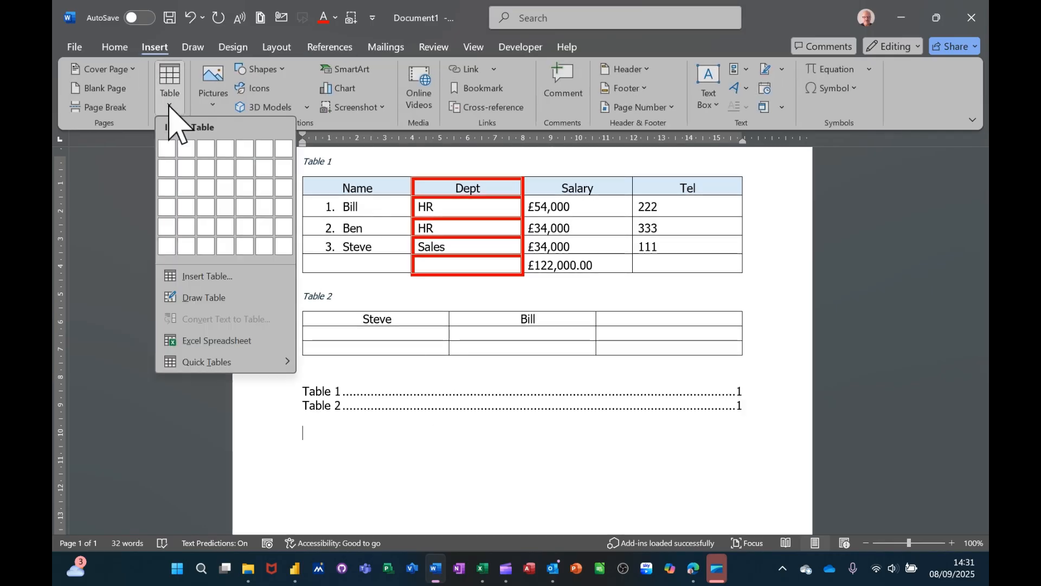
left_click(197, 300)
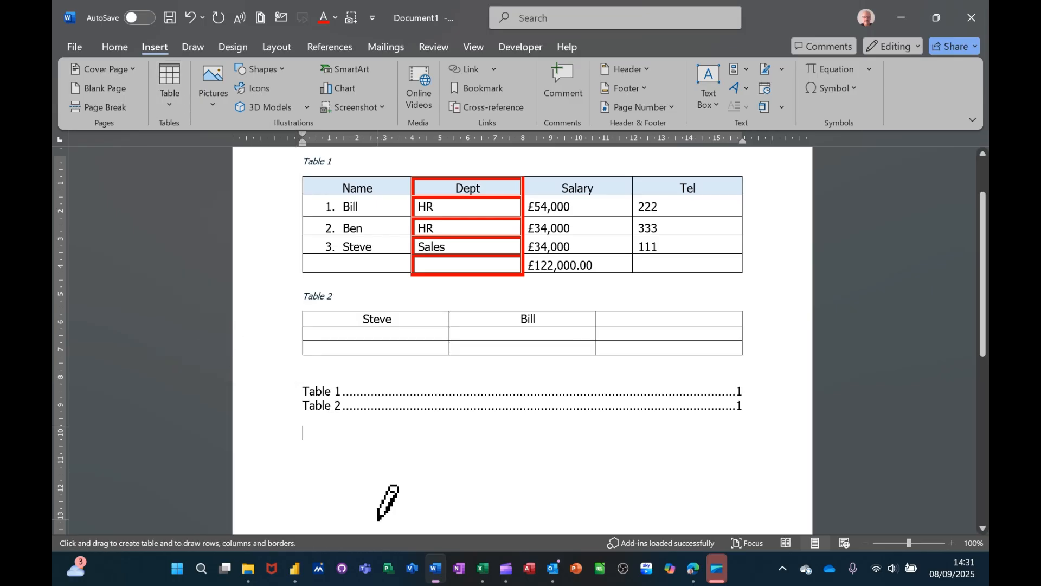
mouse_move(300, 448)
left_mouse_down()
mouse_move(347, 491)
mouse_move(735, 526)
left_mouse_up()
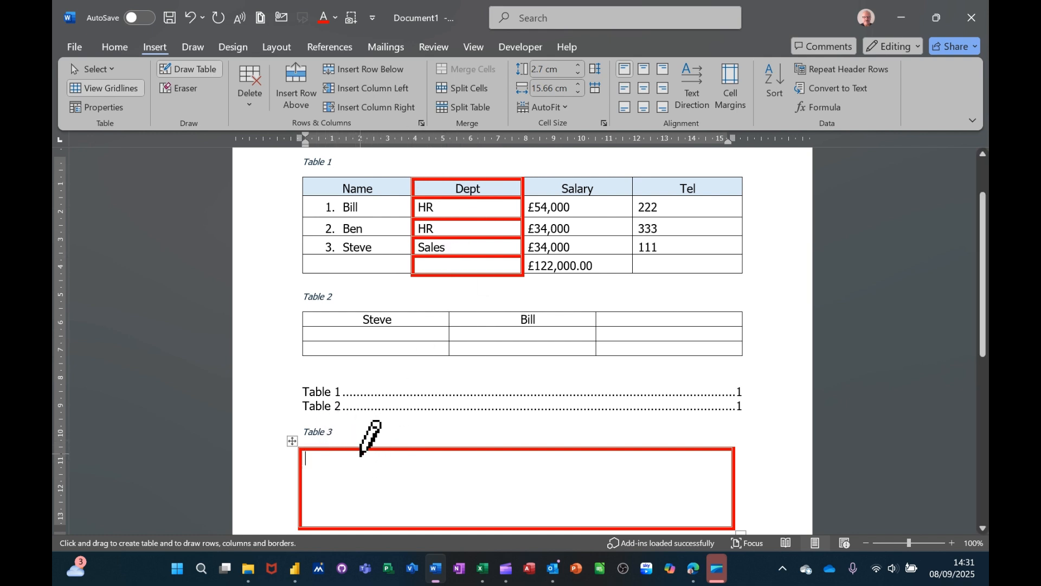
Step: Divide the drawn table into columns about 2.15 cm, 2.58 cm and the remainder wide, splitting the last two horizontally about 0.88 cm down
left_click_drag(360, 455, 360, 525)
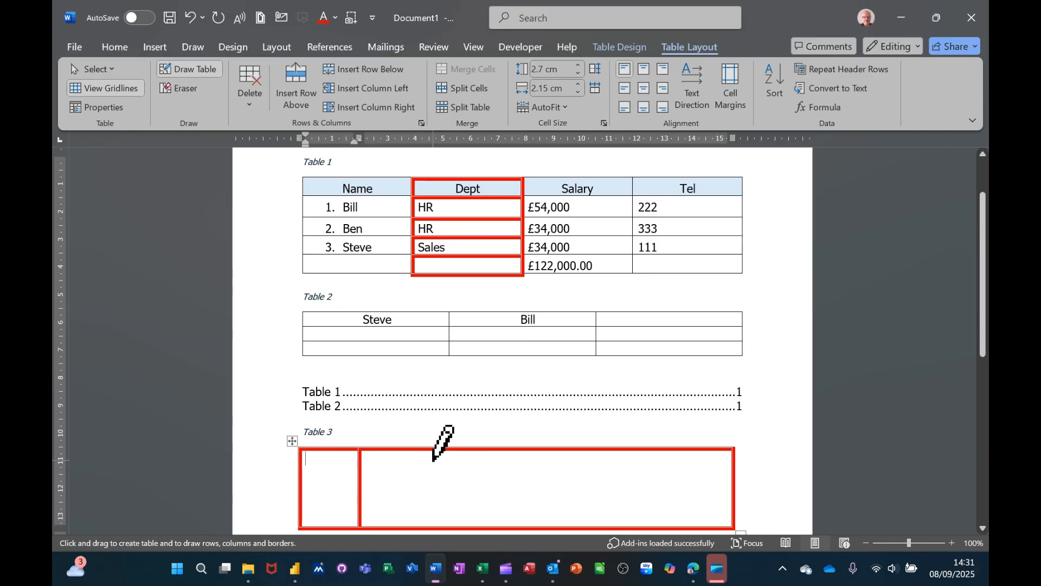
left_click_drag(432, 451, 430, 525)
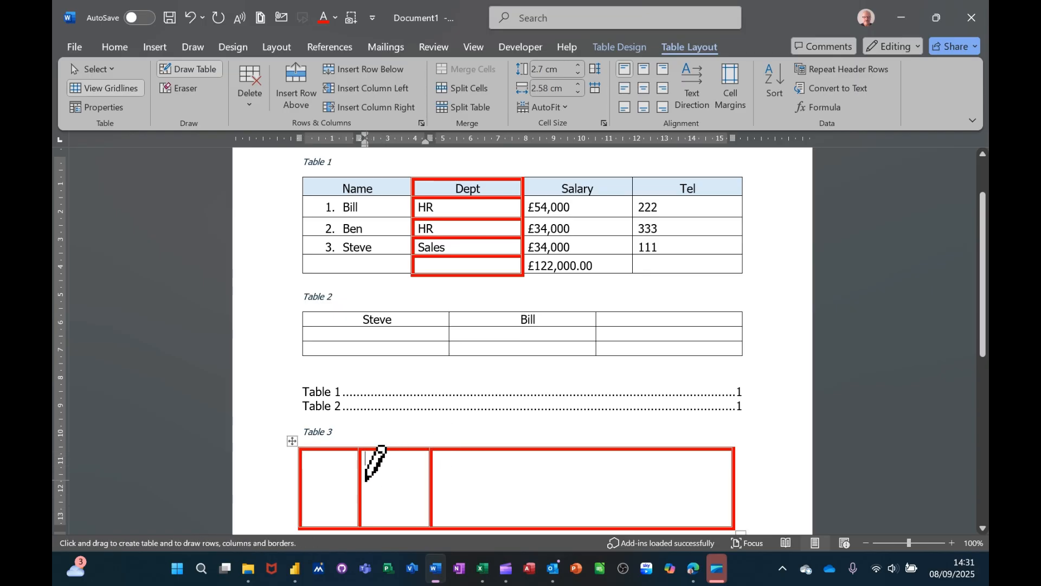
left_click_drag(362, 478, 662, 480)
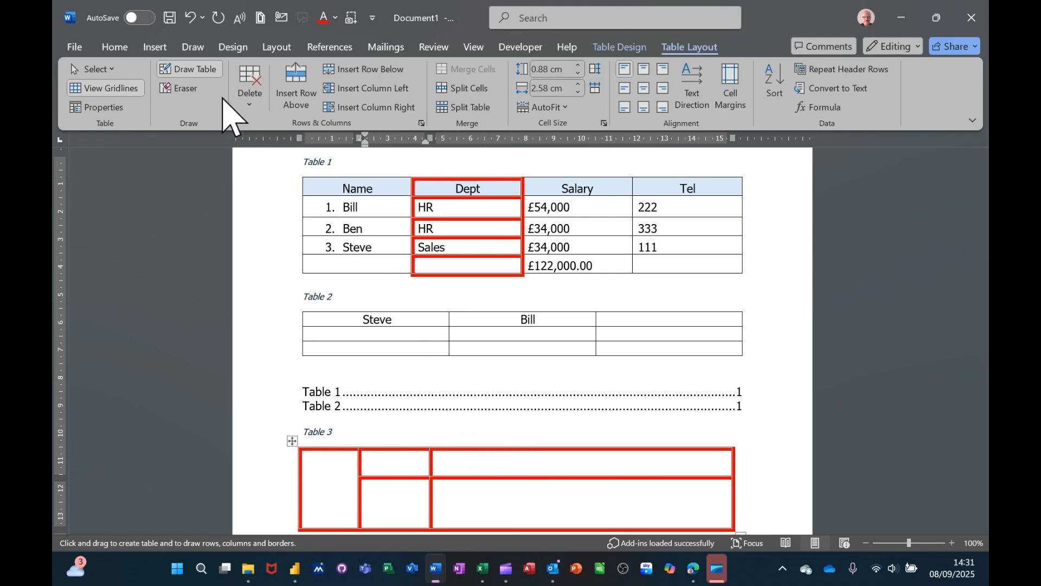
Step: Insert a nested table with four columns and five rows in the upper middle cell of the drawn table
left_click(154, 47)
left_click(174, 102)
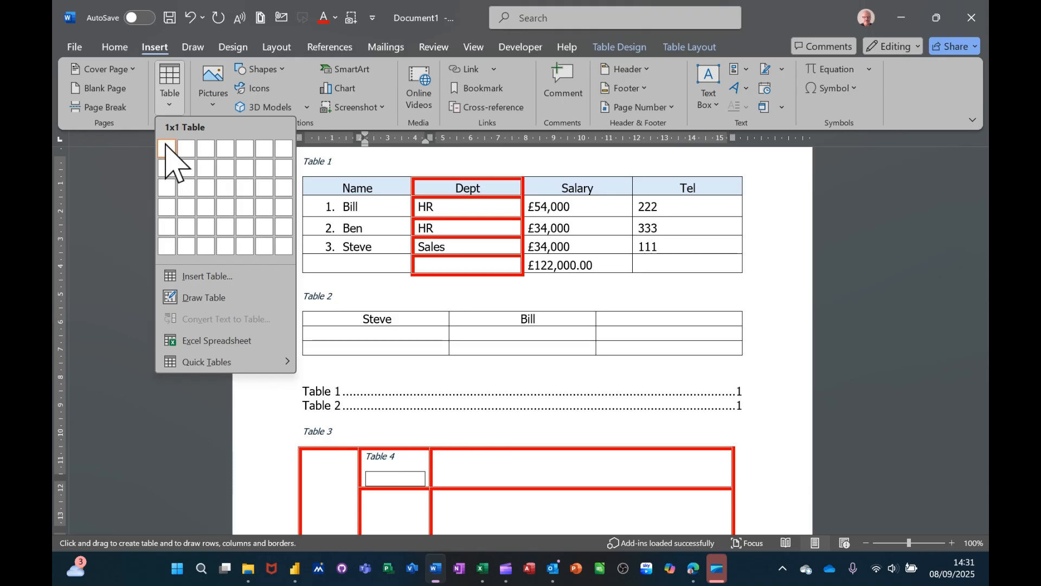
left_click(233, 230)
scroll(563, 464, "down", 1)
scroll(562, 464, "down", 1)
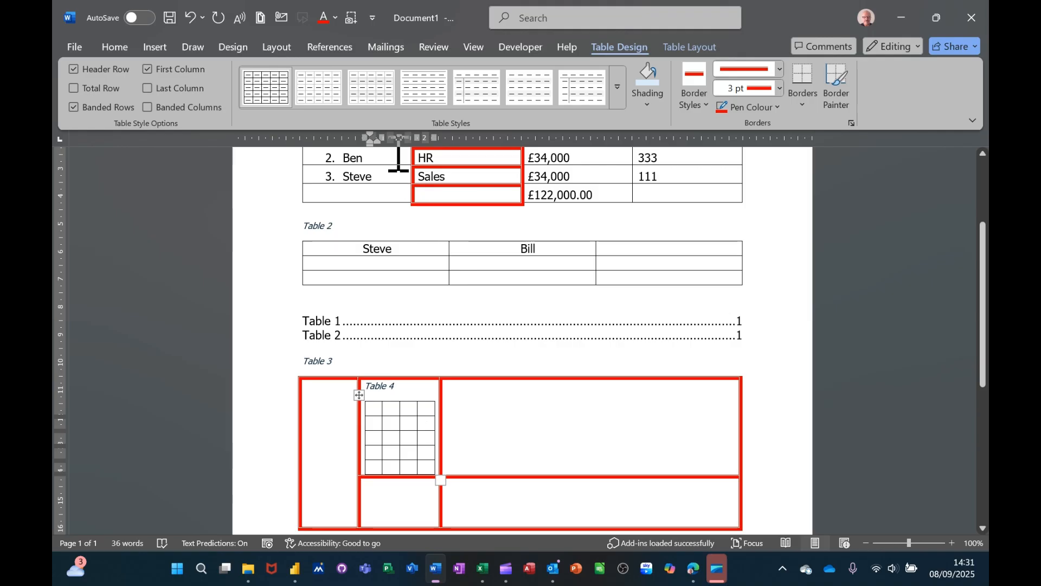
Step: Review the caption options for the nested table and dismiss them without adding a caption
left_click(325, 48)
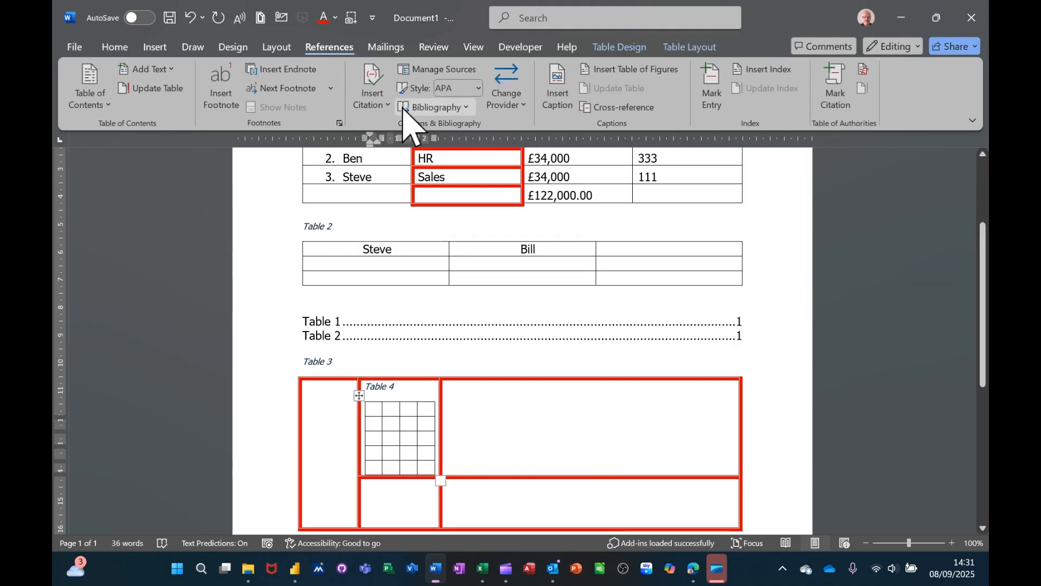
left_click(557, 87)
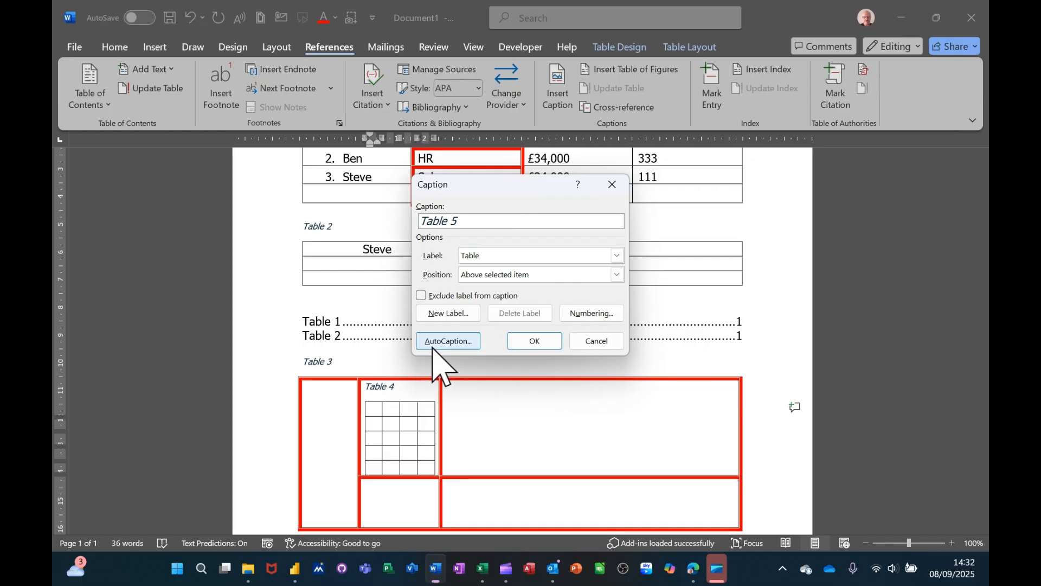
left_click(599, 345)
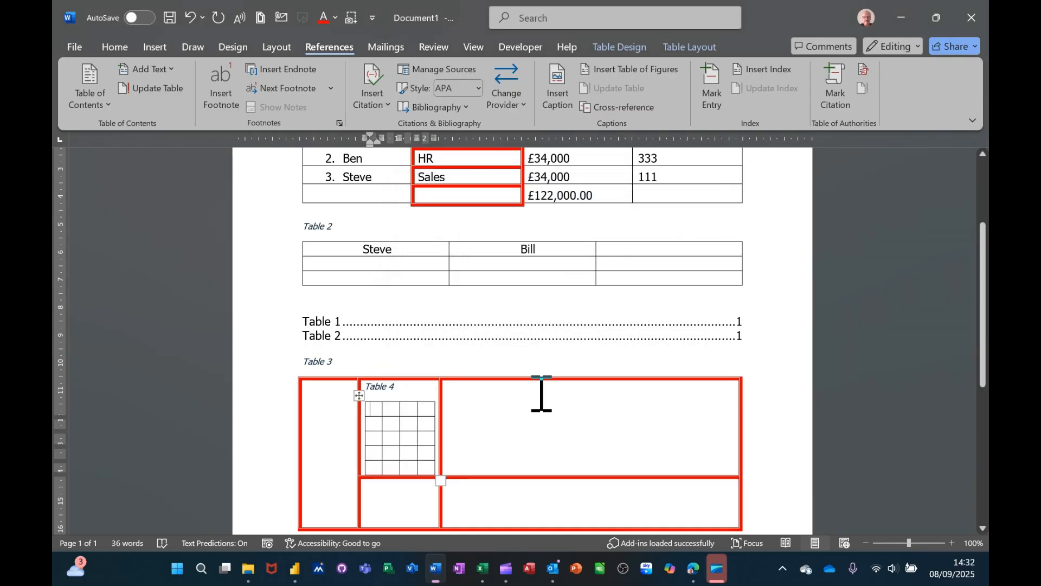
scroll(541, 394, "up", 3)
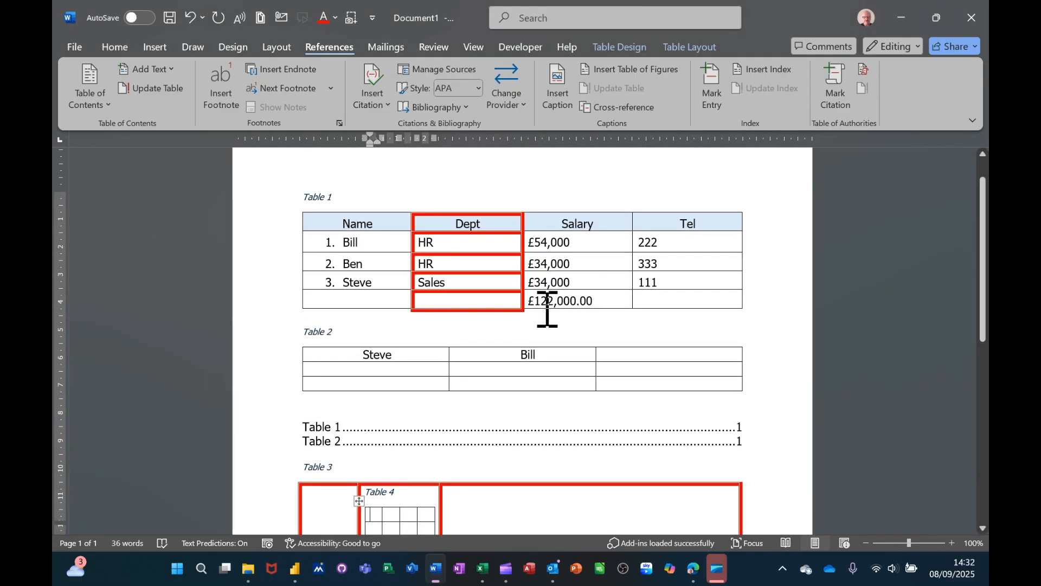